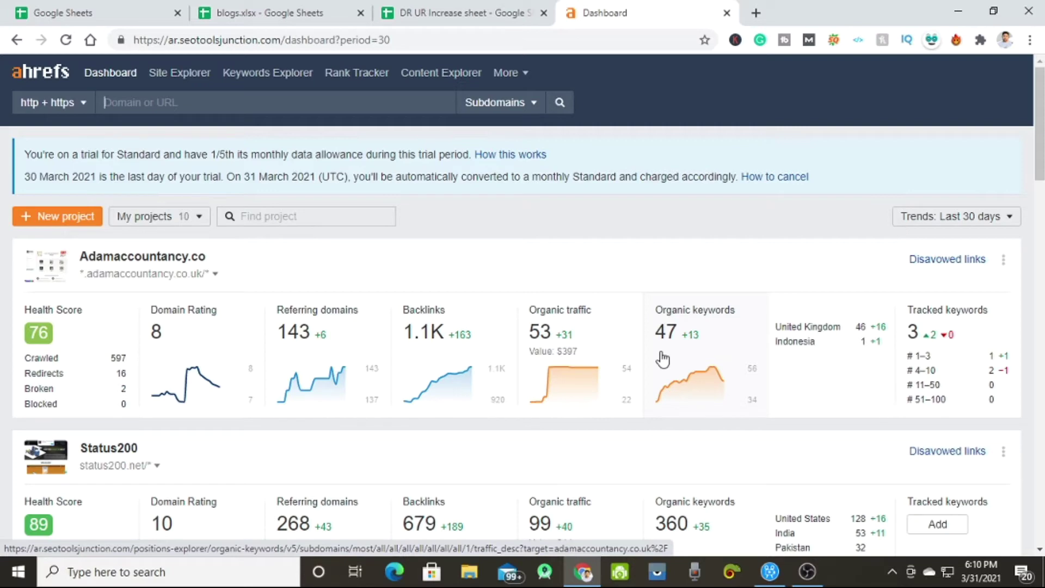
# Step: Switch to the DR UR Increase sheet and scroll through its rows and back to the top
pyautogui.click(469, 6)
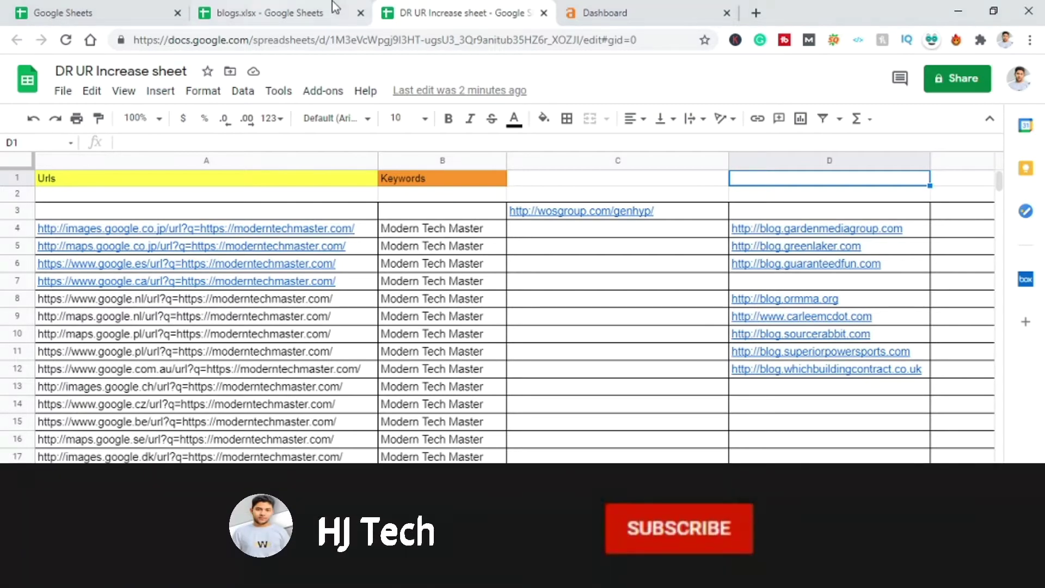
pyautogui.scroll(-3, 342, 348)
pyautogui.scroll(-4, 342, 321)
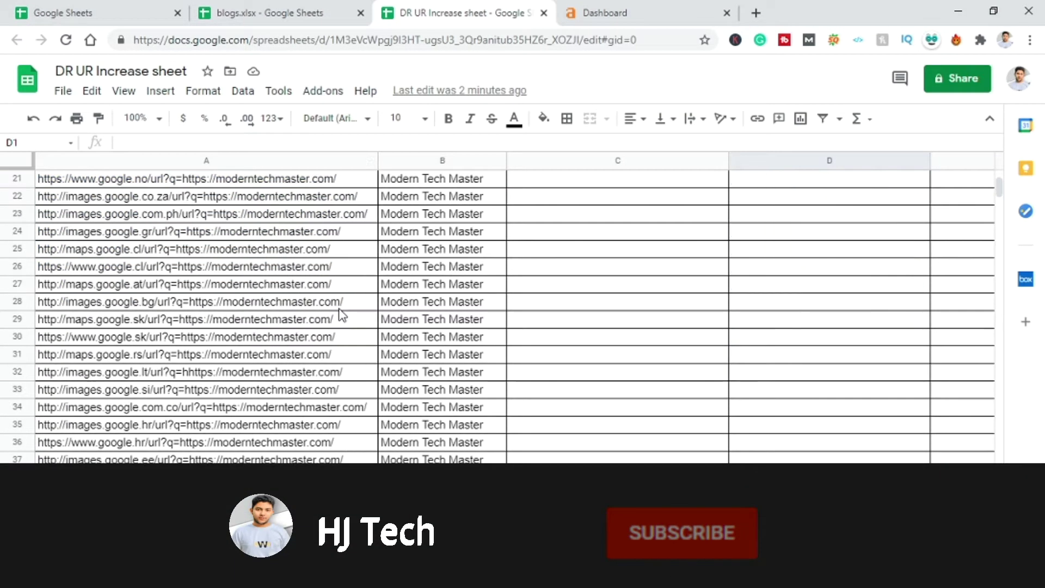
pyautogui.scroll(-4, 342, 316)
pyautogui.scroll(-4, 341, 315)
pyautogui.scroll(-5, 341, 315)
pyautogui.scroll(-5, 341, 315)
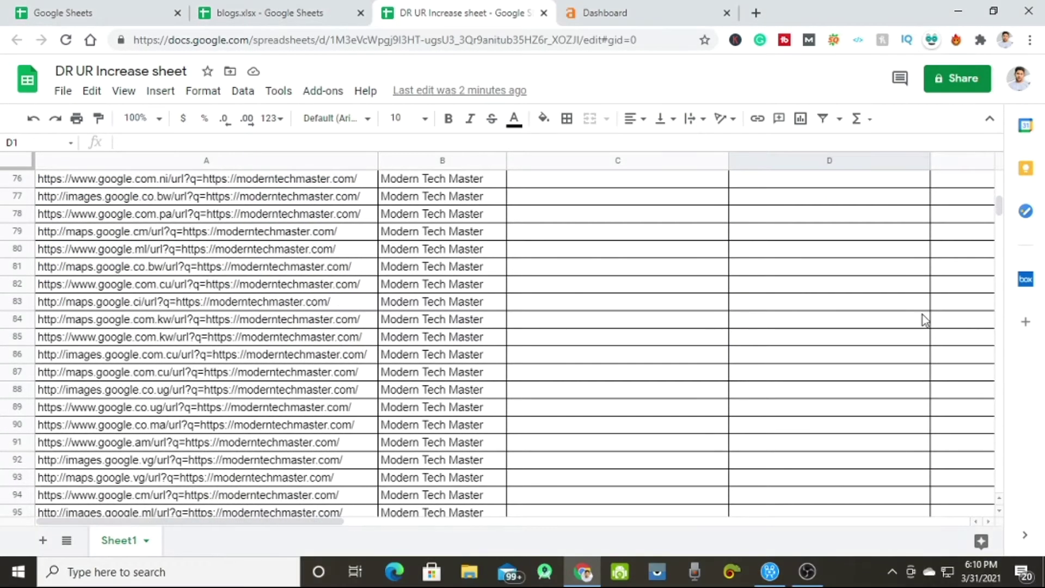
pyautogui.moveTo(1001, 215); pyautogui.dragTo(996, 259)
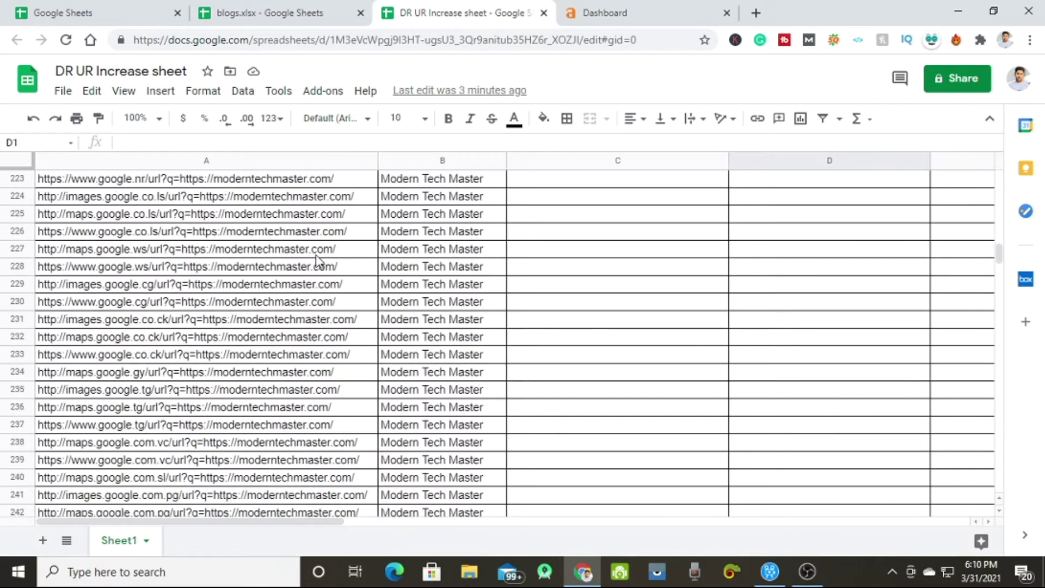
pyautogui.scroll(-2, 22, 427)
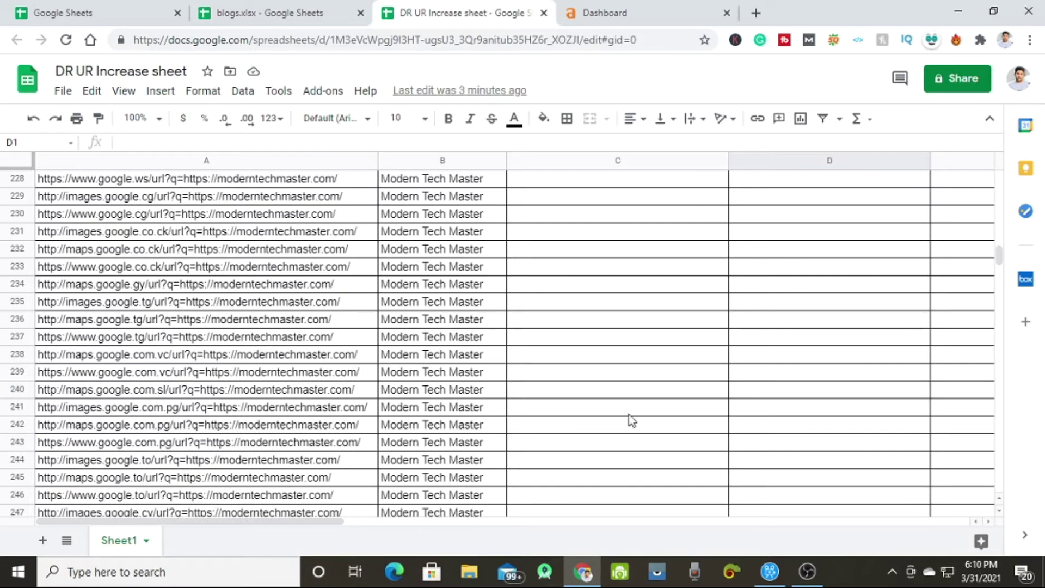
pyautogui.moveTo(1001, 267); pyautogui.dragTo(1002, 168)
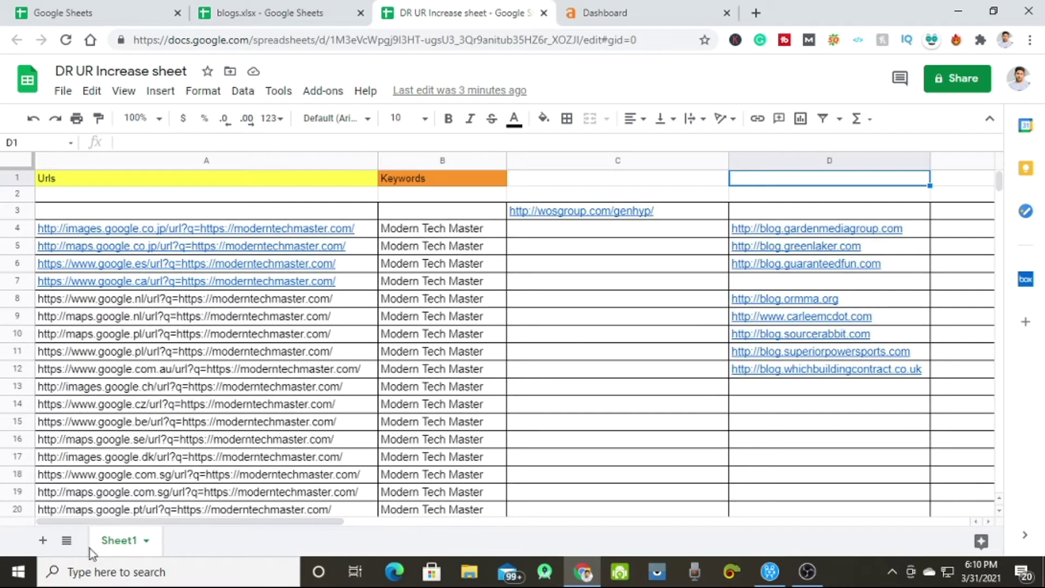
pyautogui.scroll(-1, 126, 479)
pyautogui.scroll(1, 125, 479)
# Step: Select the blog URLs in D4:D13, then the URL in A12 and the keyword in B10
pyautogui.moveTo(776, 389)
pyautogui.mouseDown()
pyautogui.moveTo(762, 298)
pyautogui.moveTo(807, 230)
pyautogui.mouseUp()
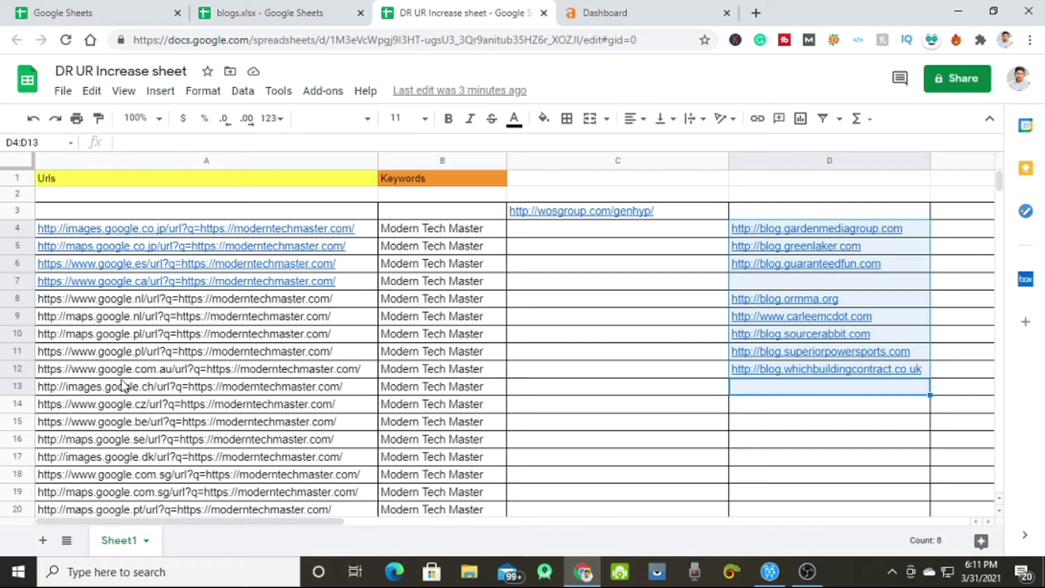
pyautogui.click(323, 370)
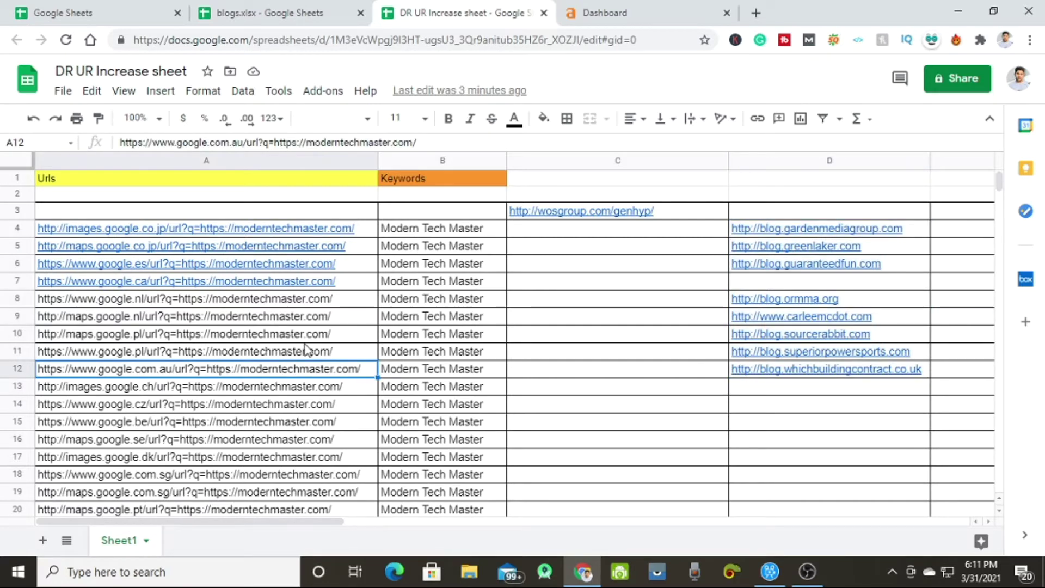
pyautogui.click(463, 335)
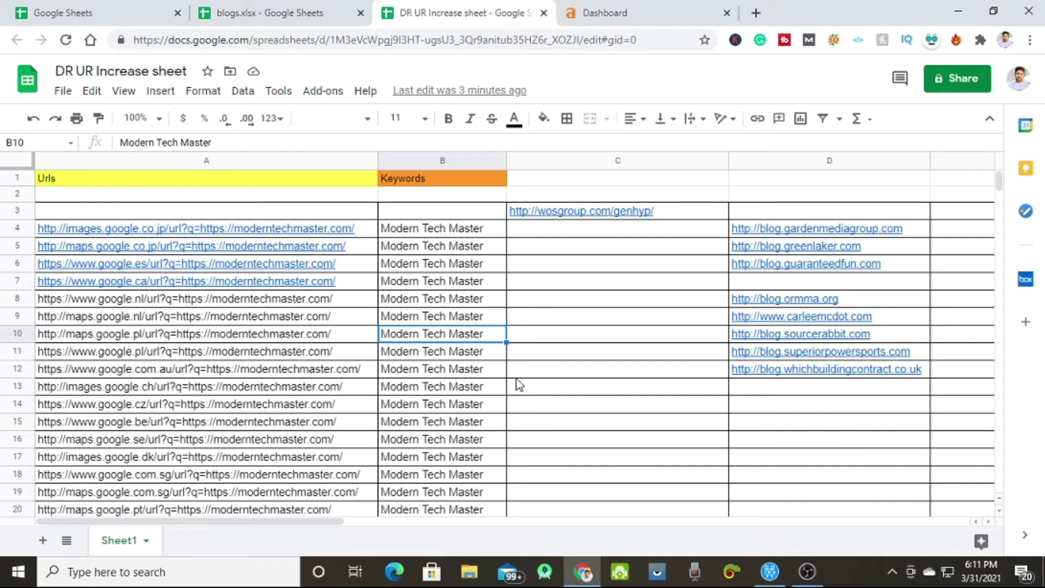
pyautogui.hotkey('ctrl', 'f')
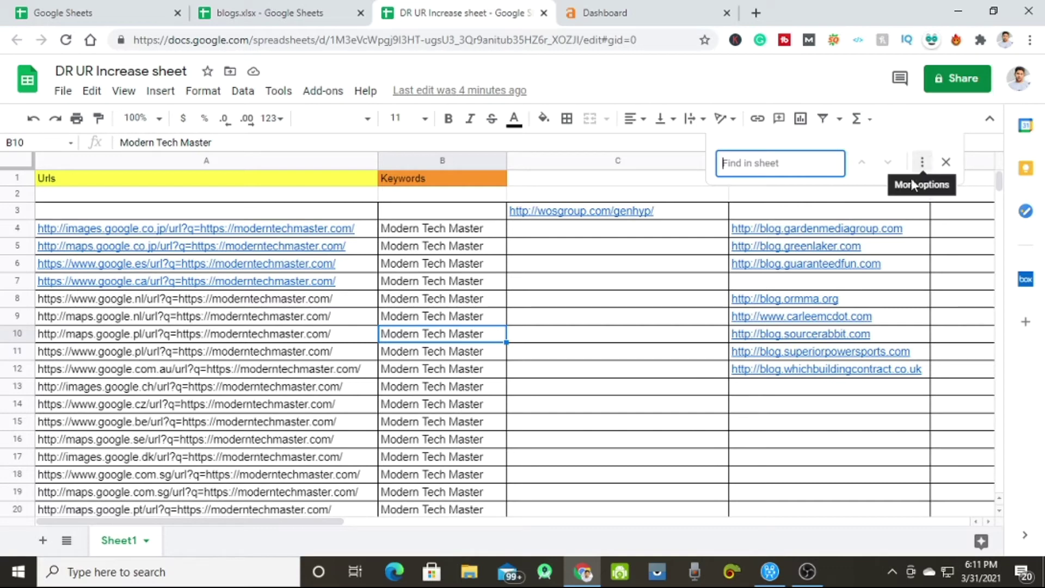
pyautogui.click(922, 164)
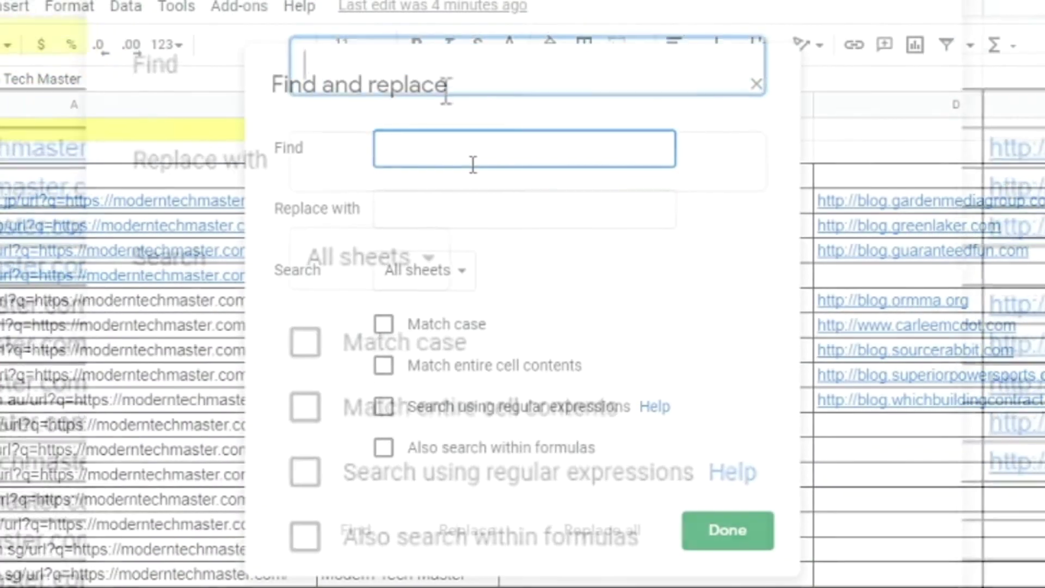
pyautogui.write('http')
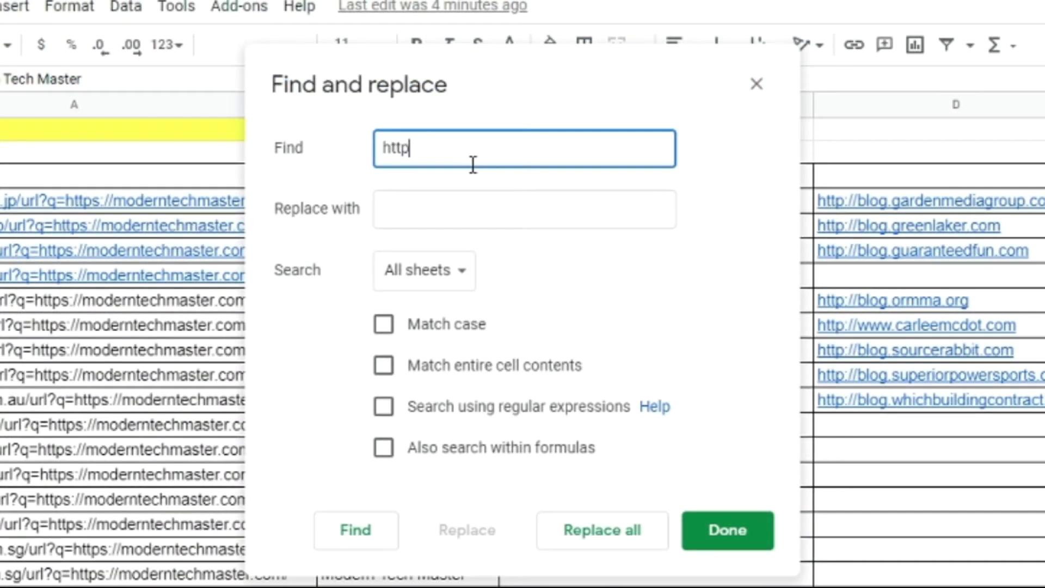
pyautogui.write('s://mod')
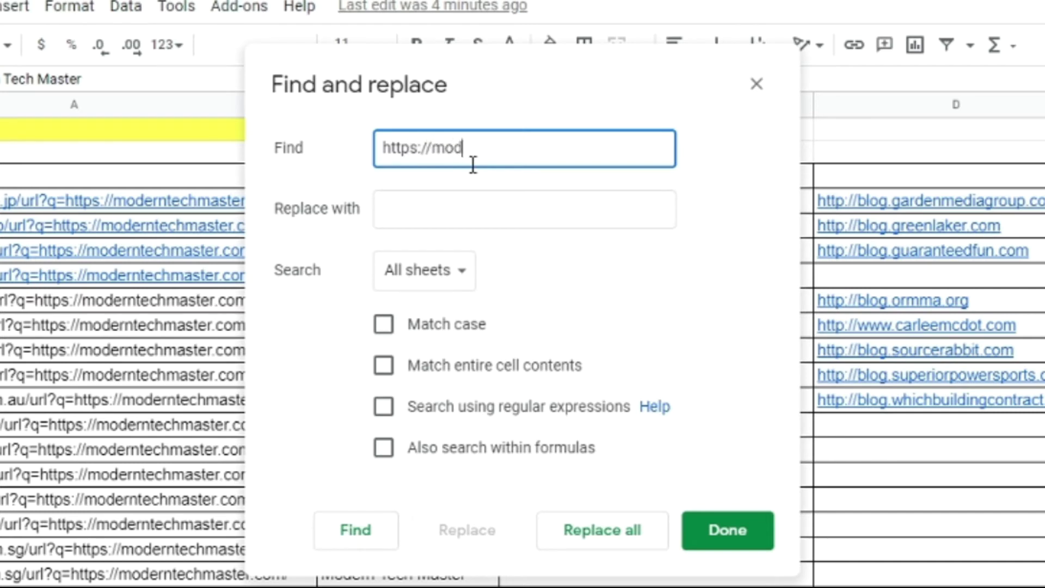
pyautogui.write('erntechm')
pyautogui.write('aster.com')
pyautogui.click(484, 194)
pyautogui.write('googl')
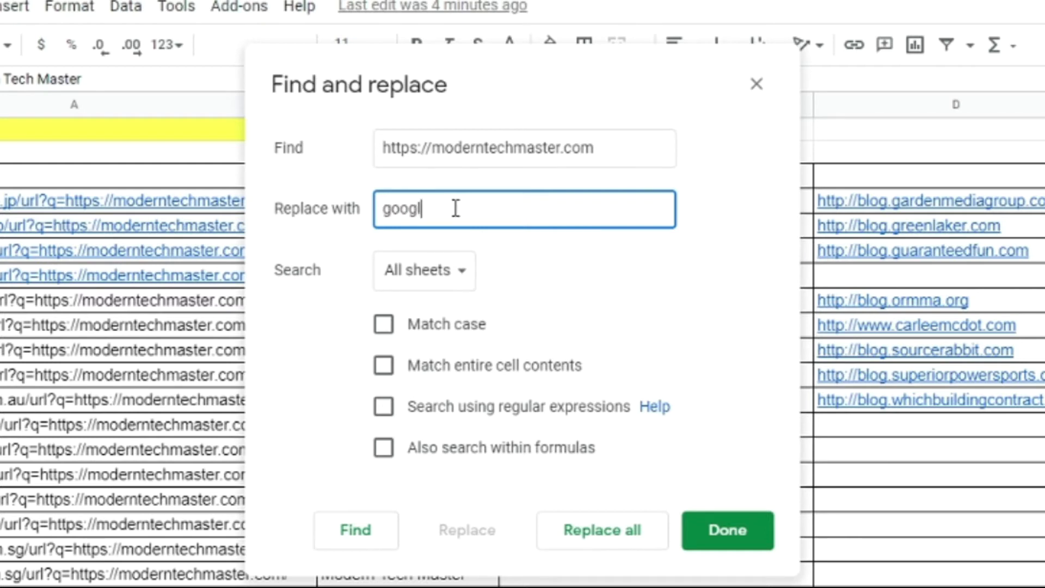
pyautogui.write('.com')
pyautogui.click(425, 210)
pyautogui.write('e')
pyautogui.click(420, 154)
pyautogui.moveTo(421, 154); pyautogui.dragTo(392, 154)
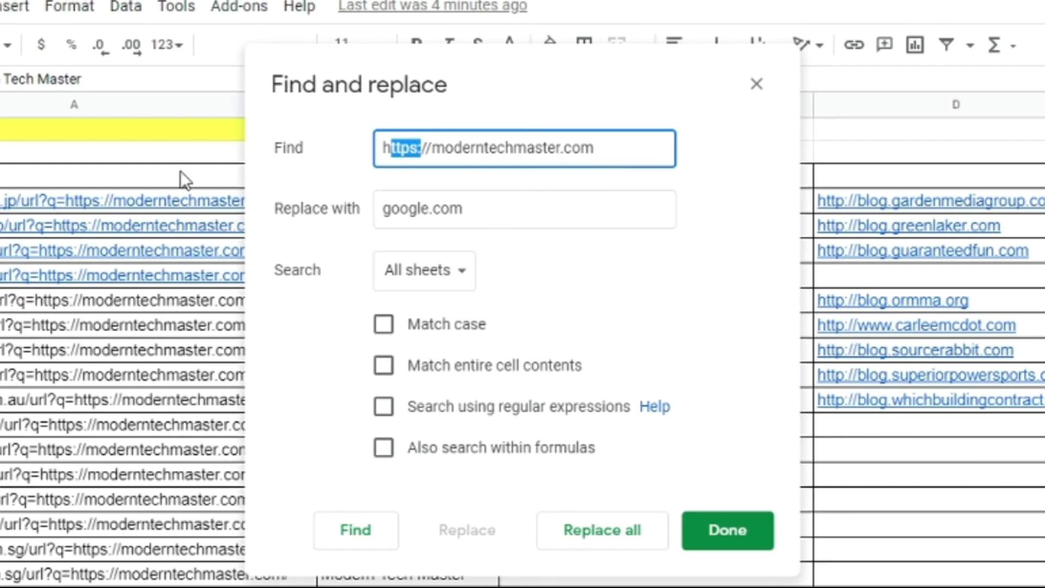
pyautogui.click(756, 84)
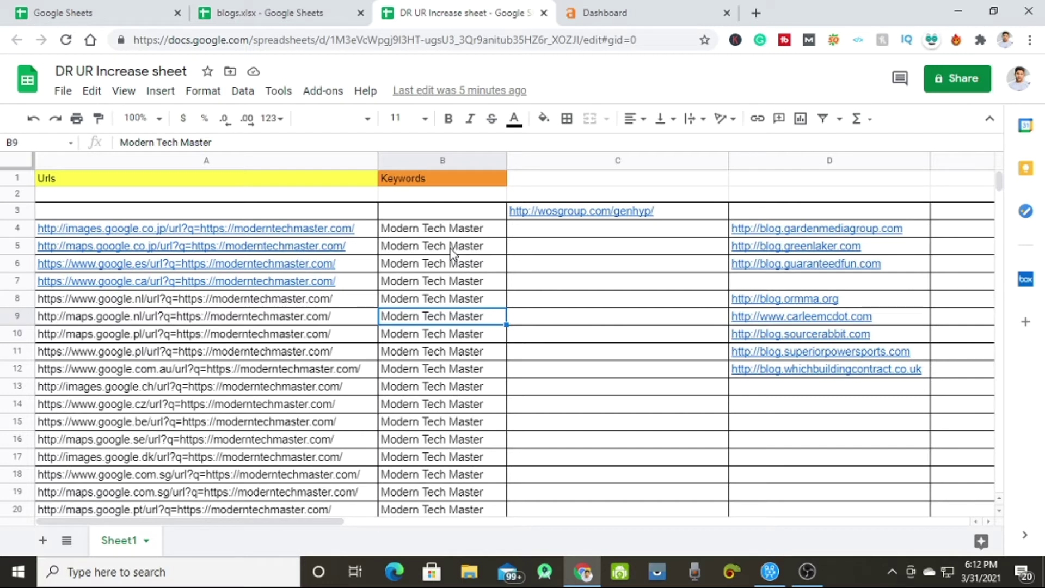
pyautogui.moveTo(447, 234); pyautogui.dragTo(445, 507)
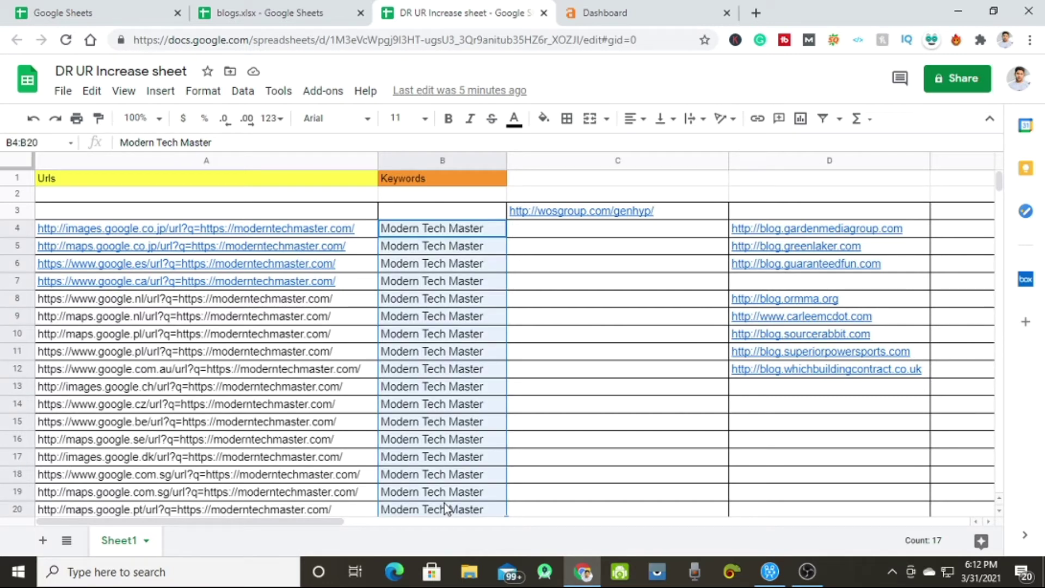
pyautogui.hotkey('ctrl', 'f')
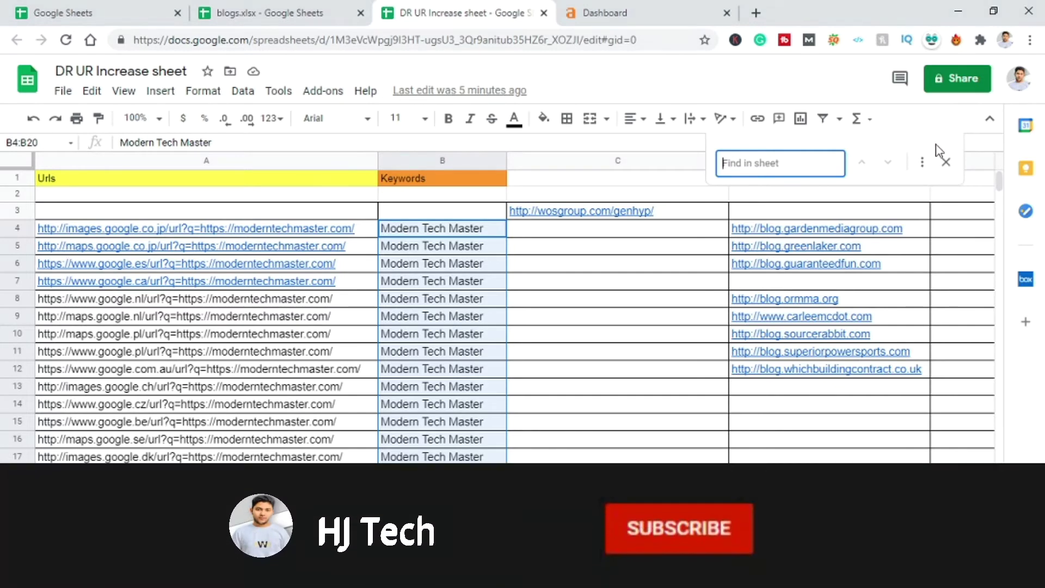
pyautogui.click(922, 162)
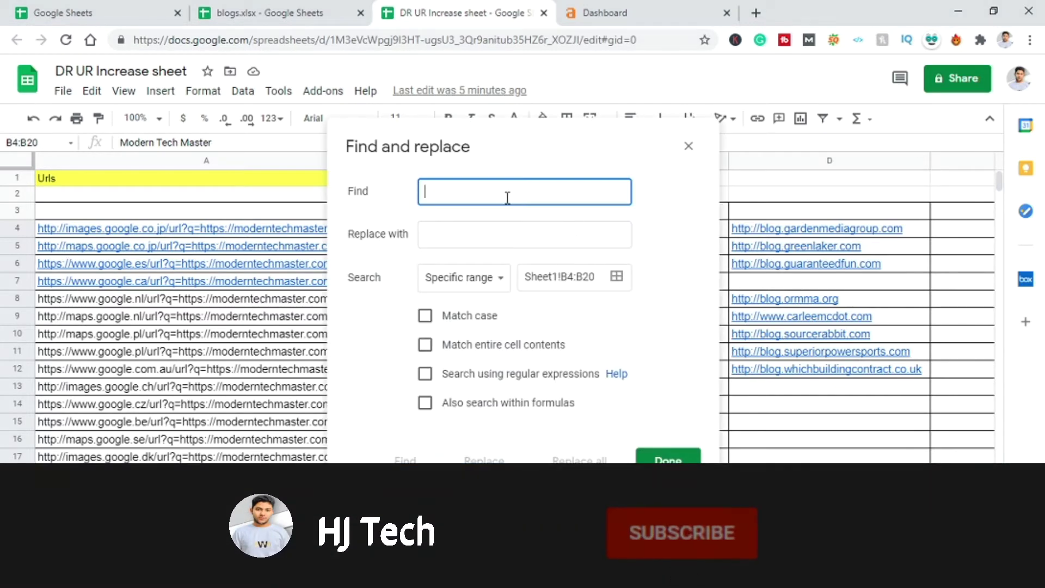
pyautogui.write('Modern Tech Master')
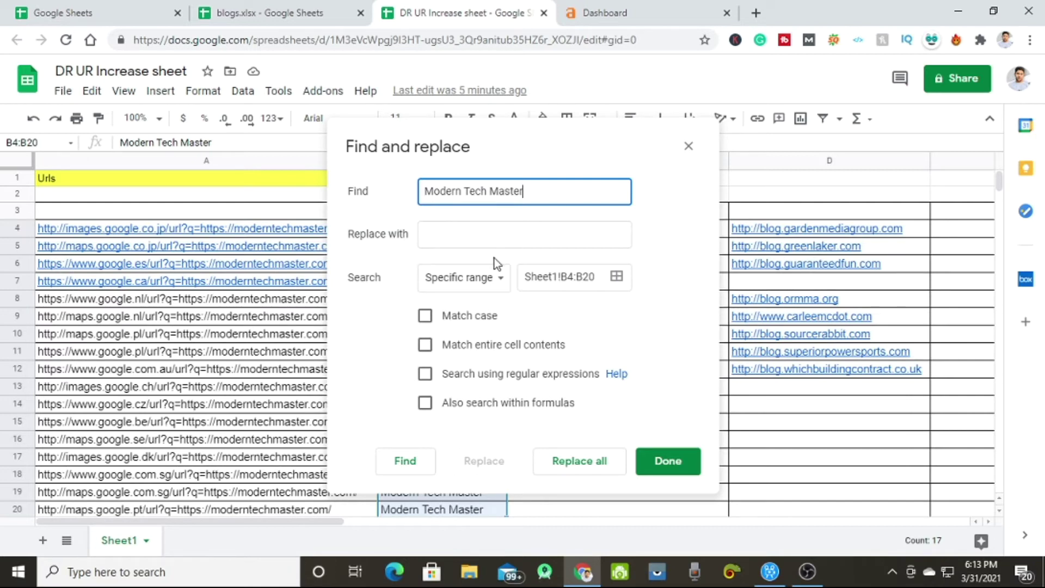
pyautogui.click(490, 234)
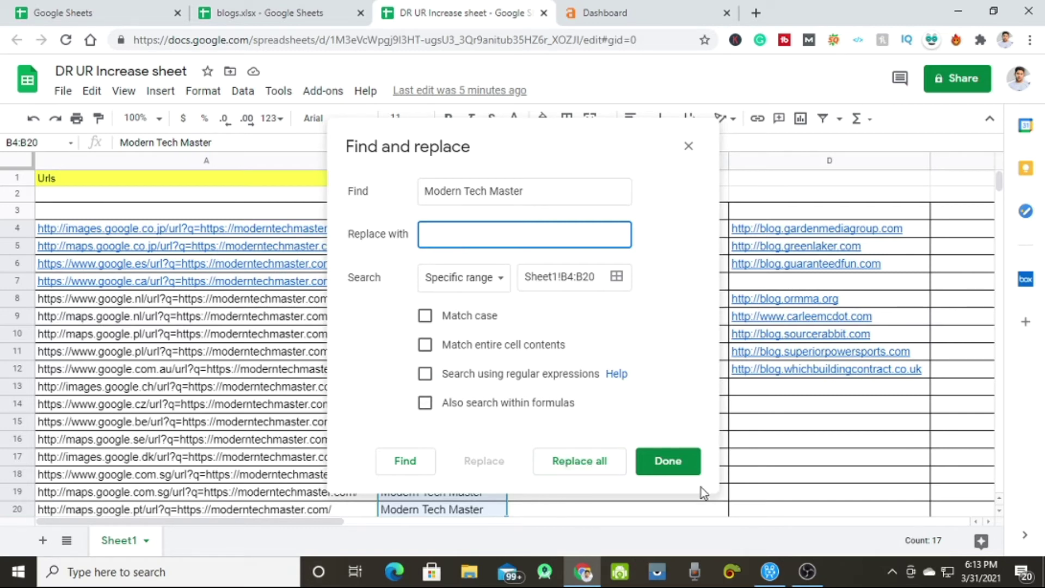
pyautogui.click(736, 455)
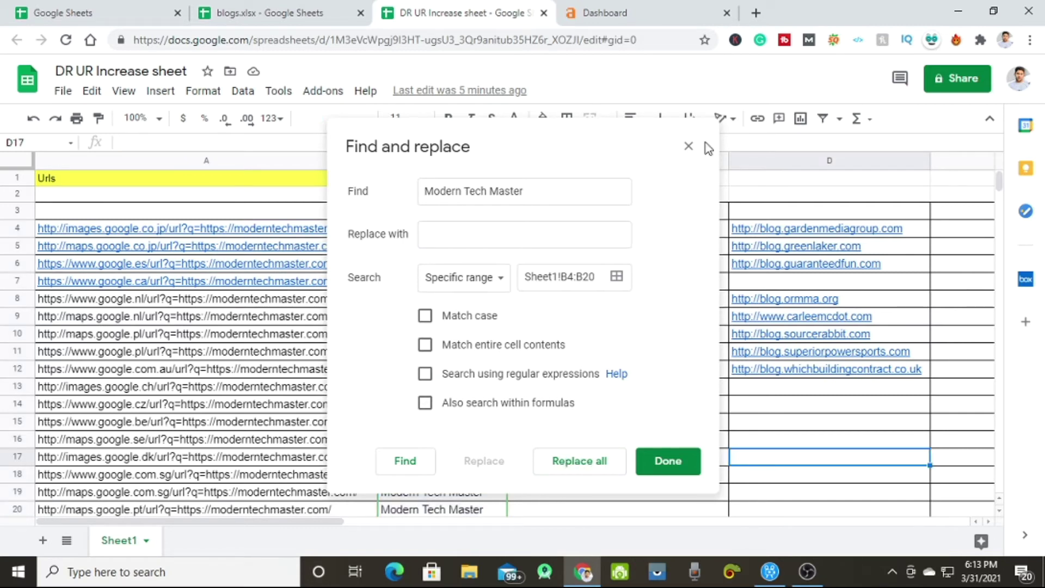
pyautogui.click(689, 146)
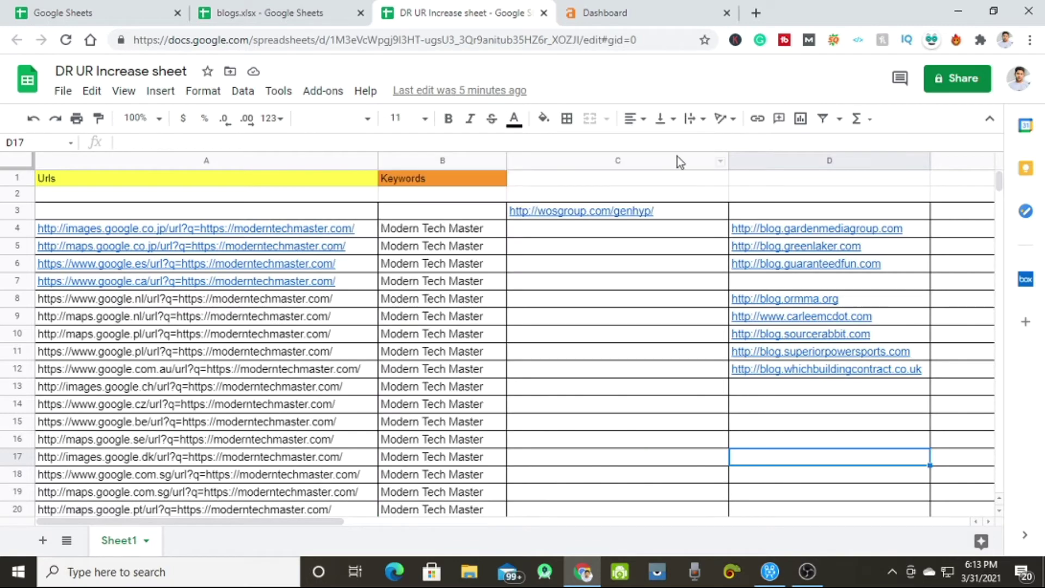
# Step: Open the wosgroup generator link from C3 in a new tab and select URLs A4:A12
pyautogui.rightClick(602, 217)
pyautogui.click(567, 204)
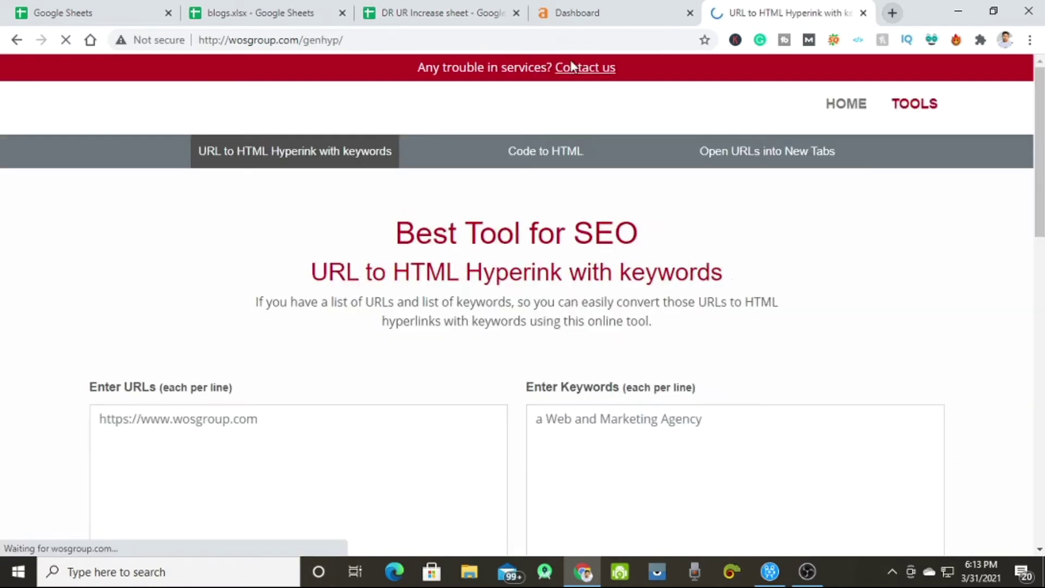
pyautogui.click(395, 8)
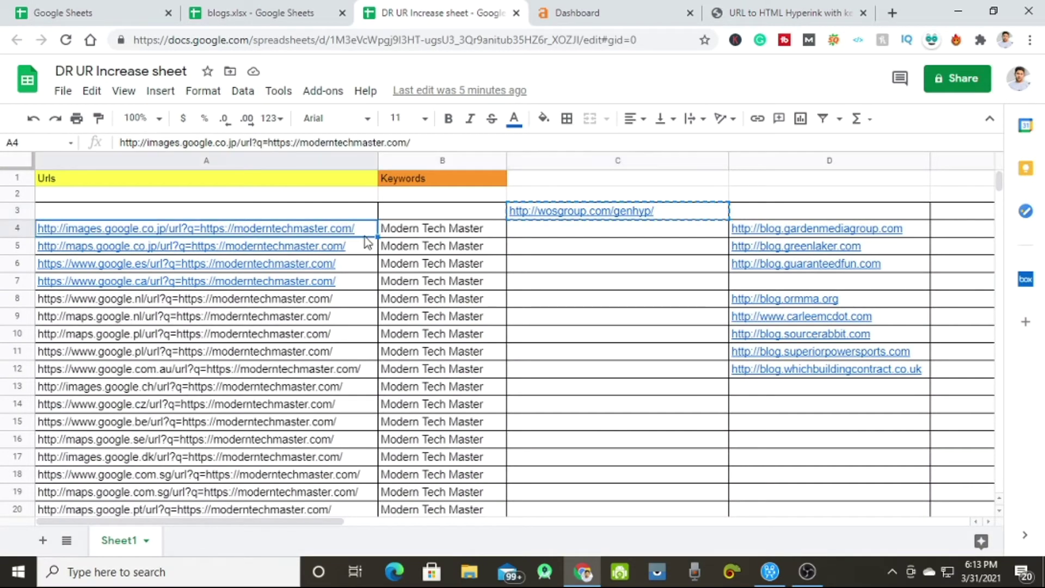
pyautogui.hotkey('shift', 'Down')
pyautogui.hotkey('shift', 'Down')
pyautogui.hotkey('shift', 'Down')
pyautogui.hotkey('shift', 'Down')
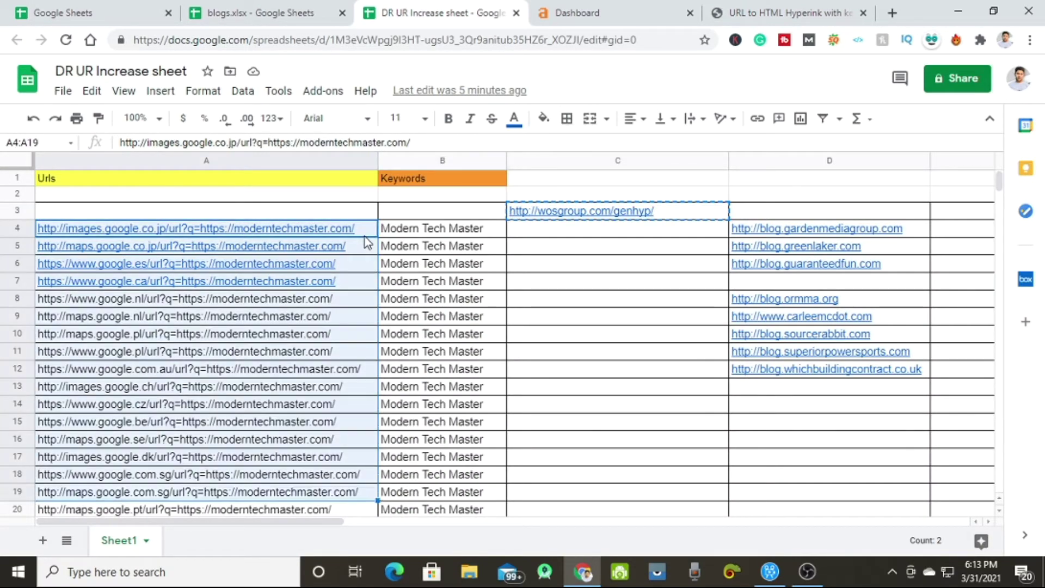
pyautogui.hotkey('shift', 'Up')
pyautogui.hotkey('shift', 'Up')
pyautogui.hotkey('shift', 'Up')
pyautogui.hotkey('shift', 'Up')
pyautogui.hotkey('shift', 'Up')
pyautogui.hotkey('shift', 'Up')
pyautogui.hotkey('shift', 'Up')
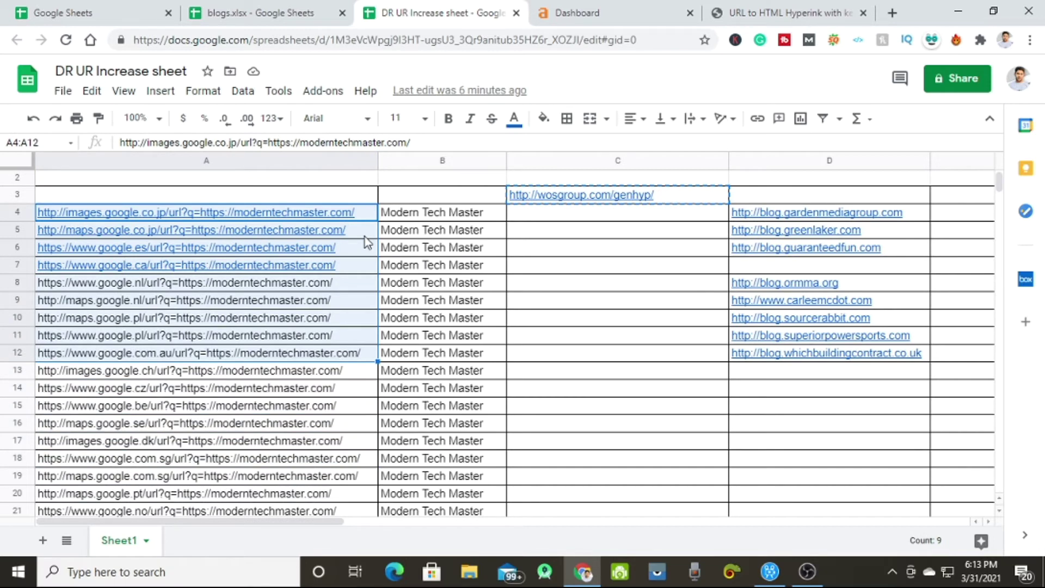
# Step: Paste the copied URLs into the hyperlink generator's Enter URLs box
pyautogui.click(746, 7)
pyautogui.scroll(-1, 277, 521)
pyautogui.scroll(-3, 278, 520)
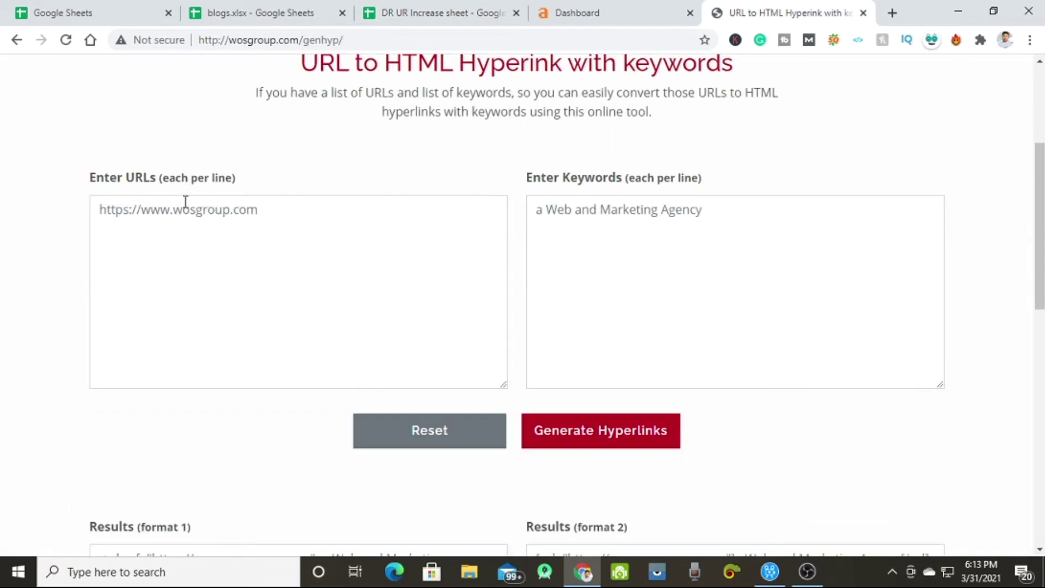
pyautogui.click(195, 229)
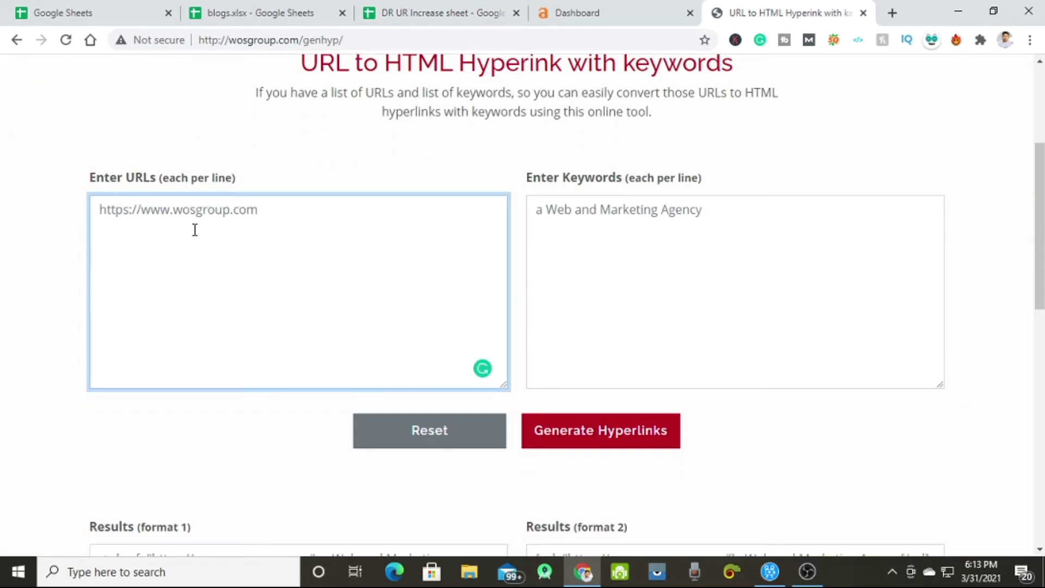
pyautogui.write('http://images.google.co.jp/url?q=https://moderntechmaster.com/ http://maps.google.co.jp/url?q=https://moderntechmaster.com/ https://www.google.es/url?q=https://moderntechmaster.com/ https://www.google.ca/url?q=https://moderntechmaster.com/ https://www.google.nl/url?q=https://moderntechmaster.com/ http://maps.google.nl/url?q=https://moderntechmaster.com/ http://maps.google.pl/url?q=https://moderntechmaster.com/ https://www.google.pl/url?q=https://moderntechmaster.com/ https://www.google.com.au/url?q=https://moderntechmaster.com/')
pyautogui.click(637, 15)
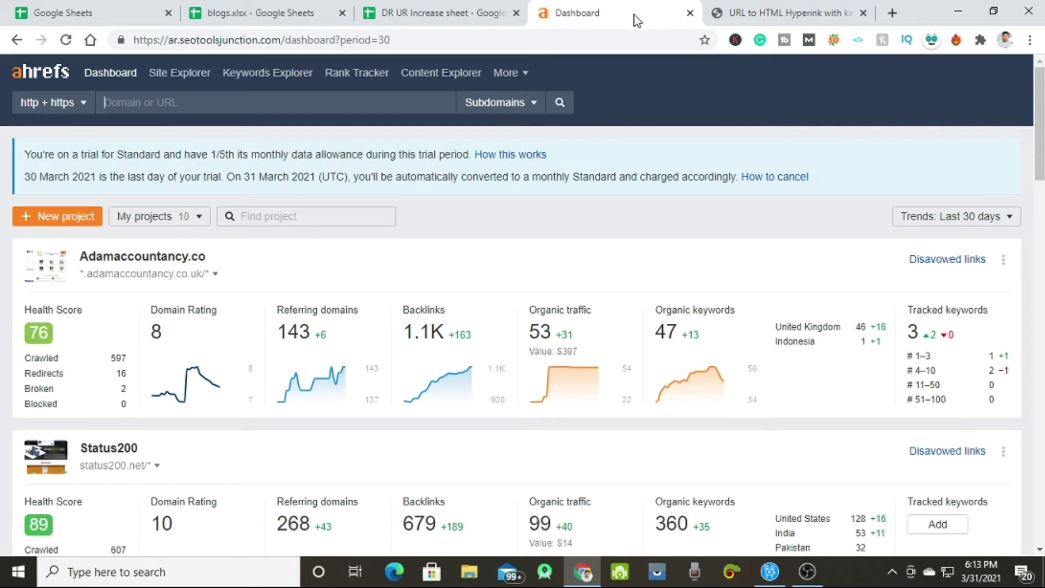
# Step: Copy the nine Modern Tech Master keywords in B4:B12 from the DR UR Increase sheet
pyautogui.click(439, 12)
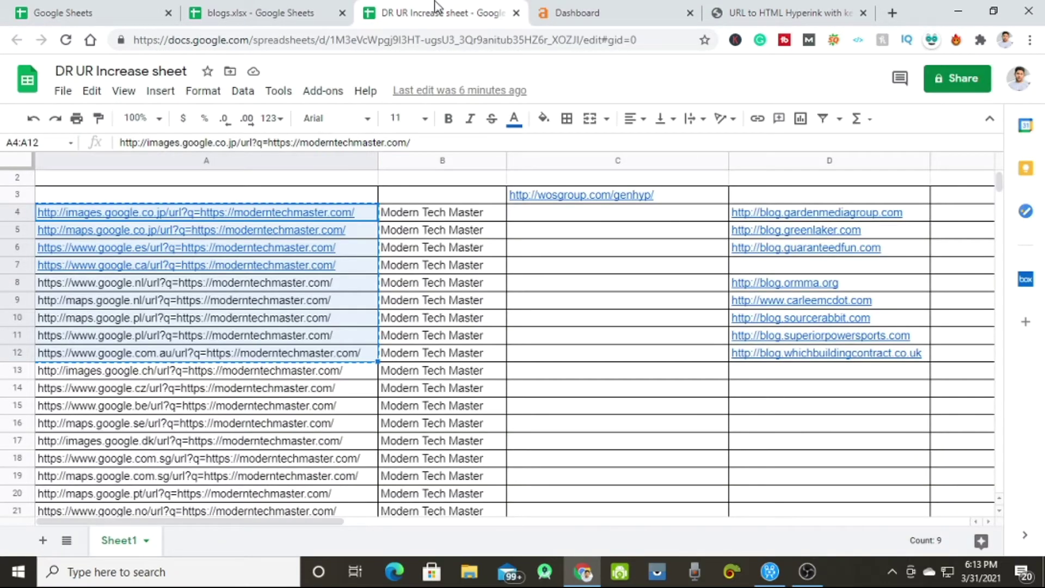
pyautogui.click(437, 213)
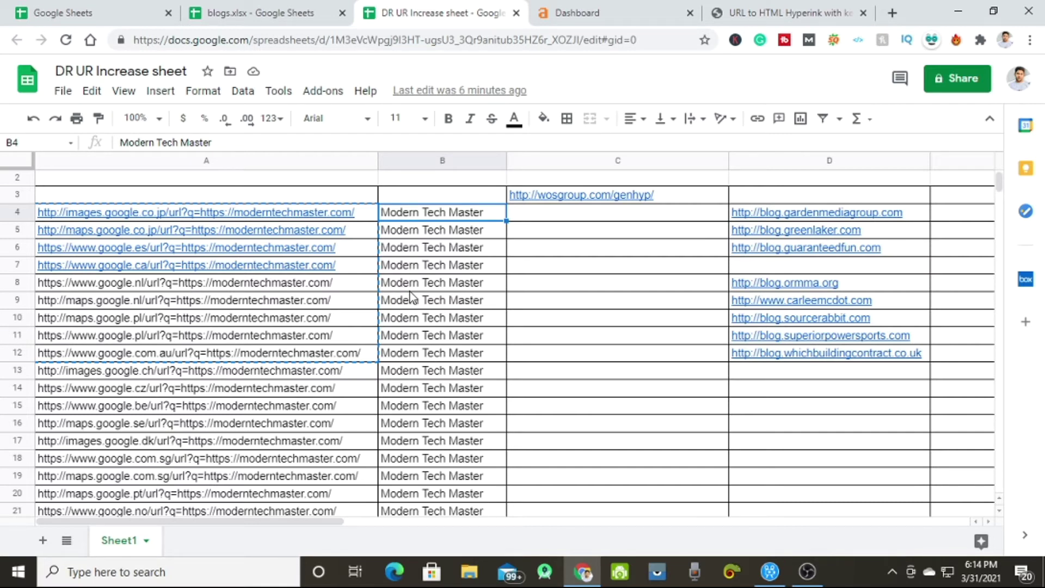
pyautogui.hotkey('shift', 'Down')
pyautogui.hotkey('shift', 'Down')
pyautogui.hotkey('shift', 'Down')
pyautogui.hotkey('shift', 'Down')
pyautogui.hotkey('shift', 'Down')
pyautogui.hotkey('shift', 'Down')
pyautogui.hotkey('shift', 'Down')
pyautogui.hotkey('shift', 'Up')
pyautogui.hotkey('shift', 'Up')
pyautogui.hotkey('shift', 'Up')
pyautogui.hotkey('shift', 'Up')
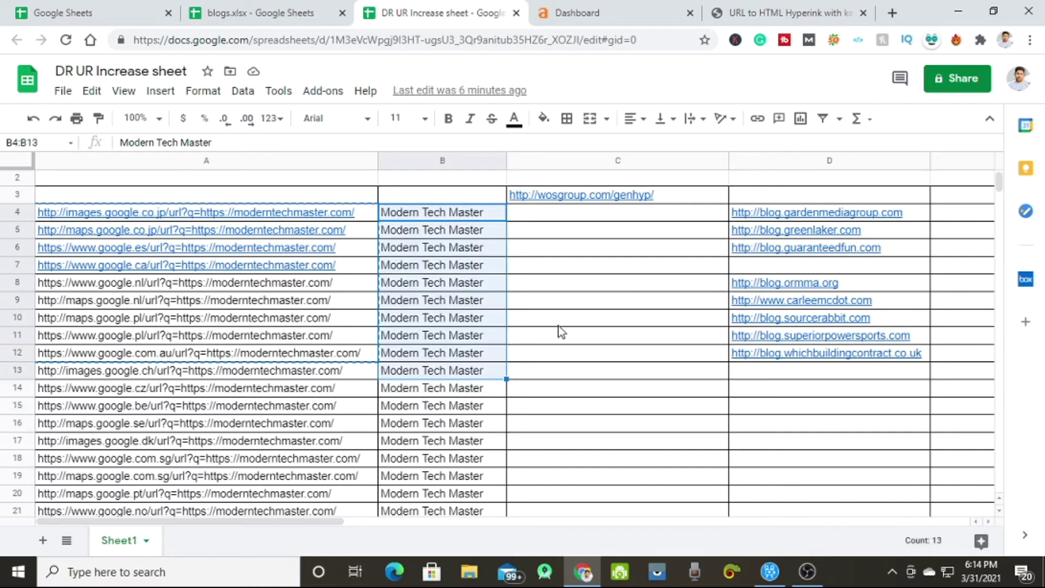
pyautogui.hotkey('shift', 'Up')
pyautogui.hotkey('ctrl', 'c')
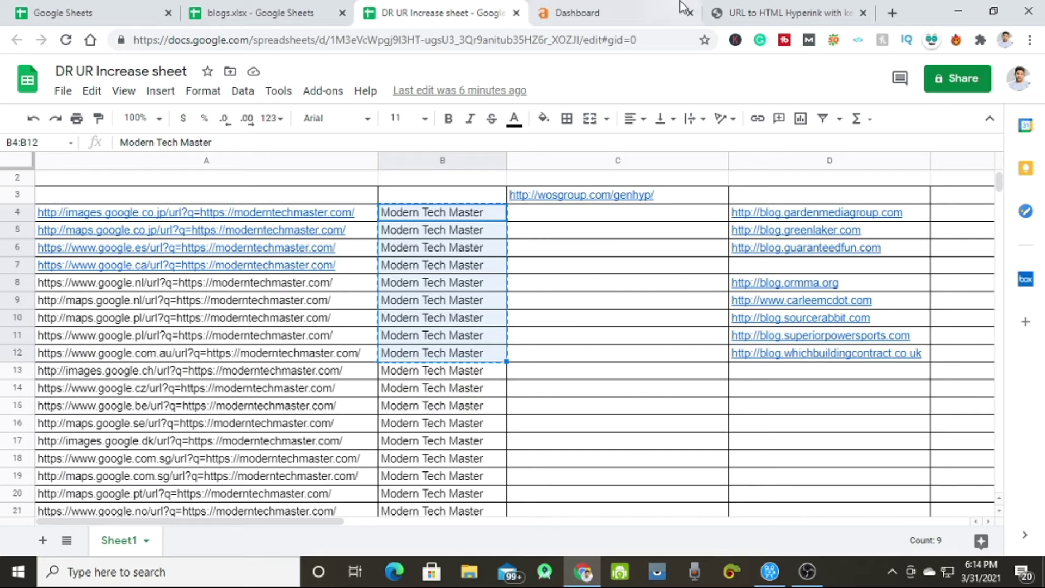
pyautogui.click(750, 4)
# Step: Paste the keywords into the Keywords box and generate the HTML hyperlinks
pyautogui.click(637, 257)
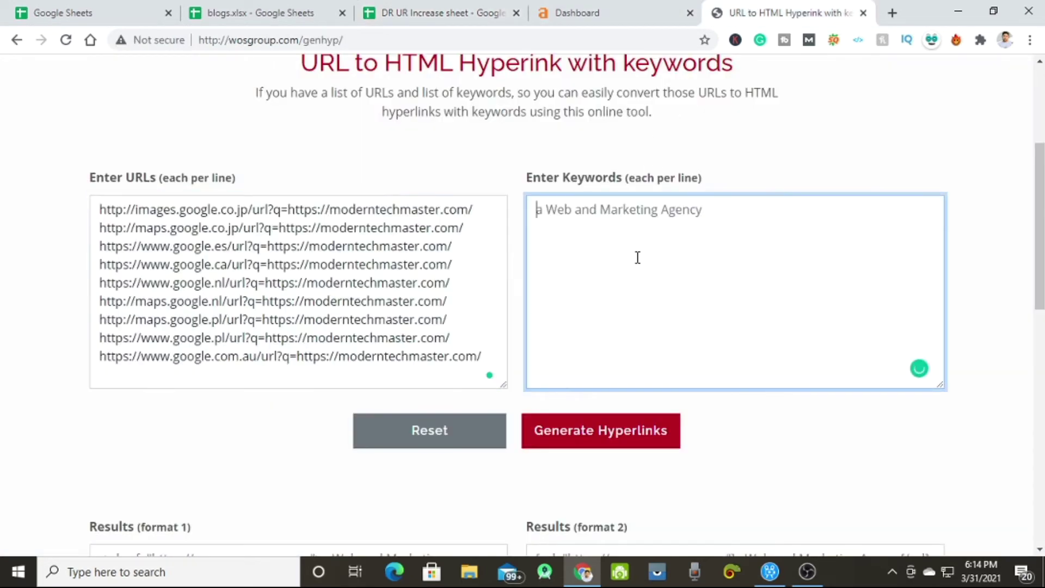
pyautogui.hotkey('ctrl', 'v')
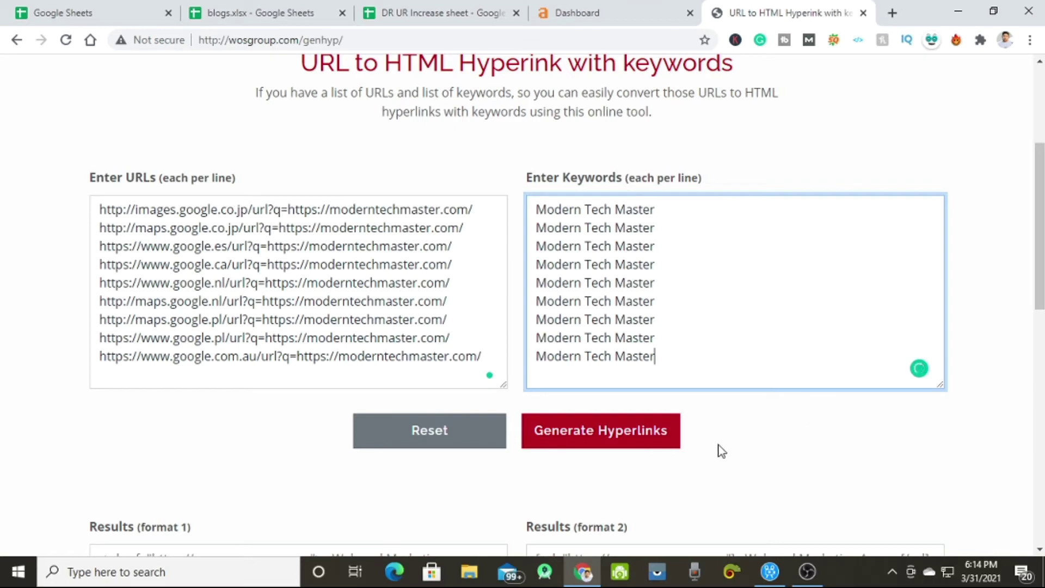
pyautogui.click(581, 443)
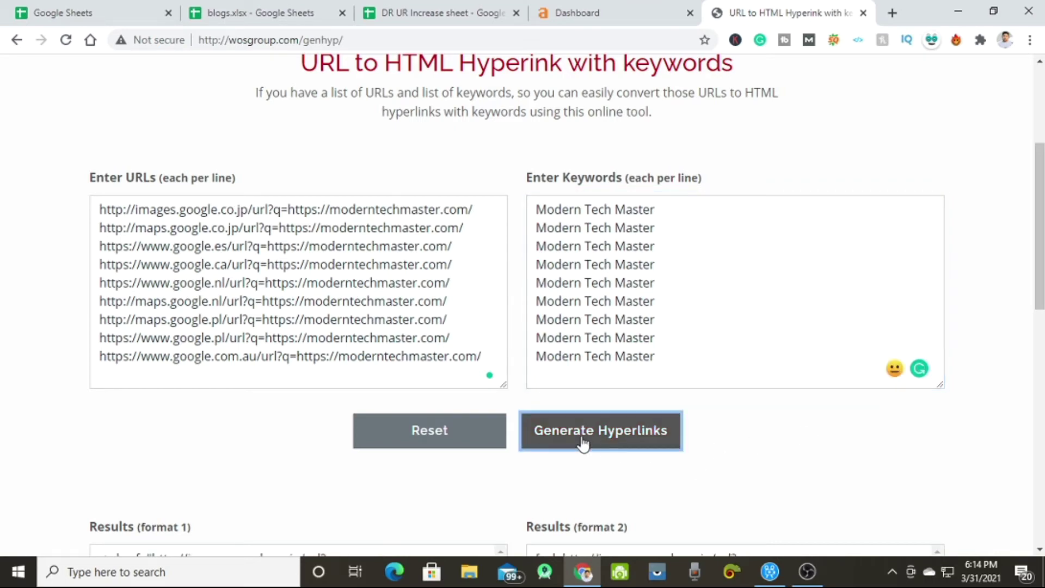
# Step: Copy the format 1 HTML link results to the clipboard and dismiss the alert
pyautogui.scroll(-5, 583, 443)
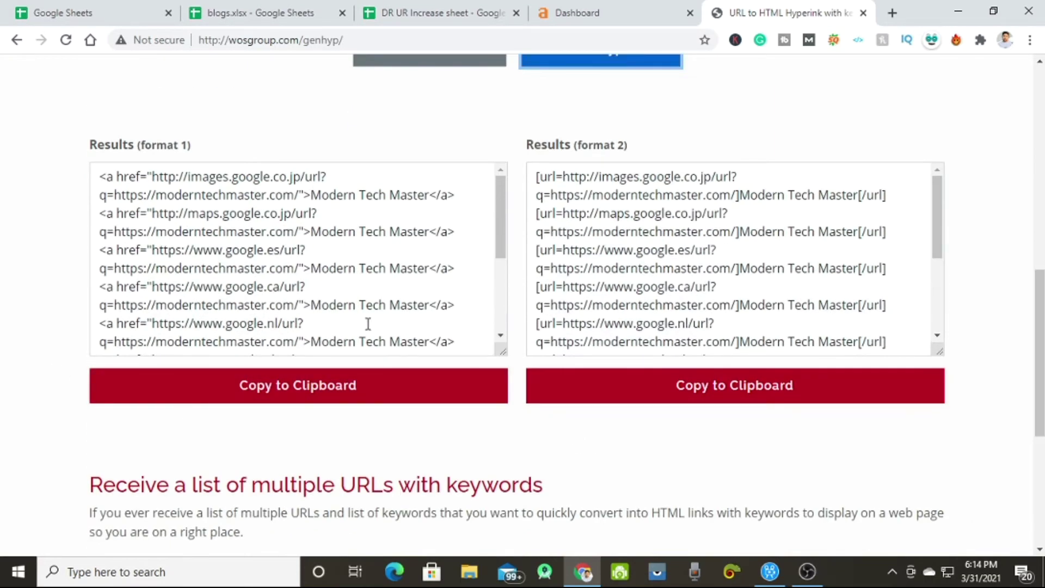
pyautogui.scroll(3, 368, 324)
pyautogui.scroll(-4, 366, 324)
pyautogui.scroll(-1, 350, 264)
pyautogui.scroll(-2, 345, 233)
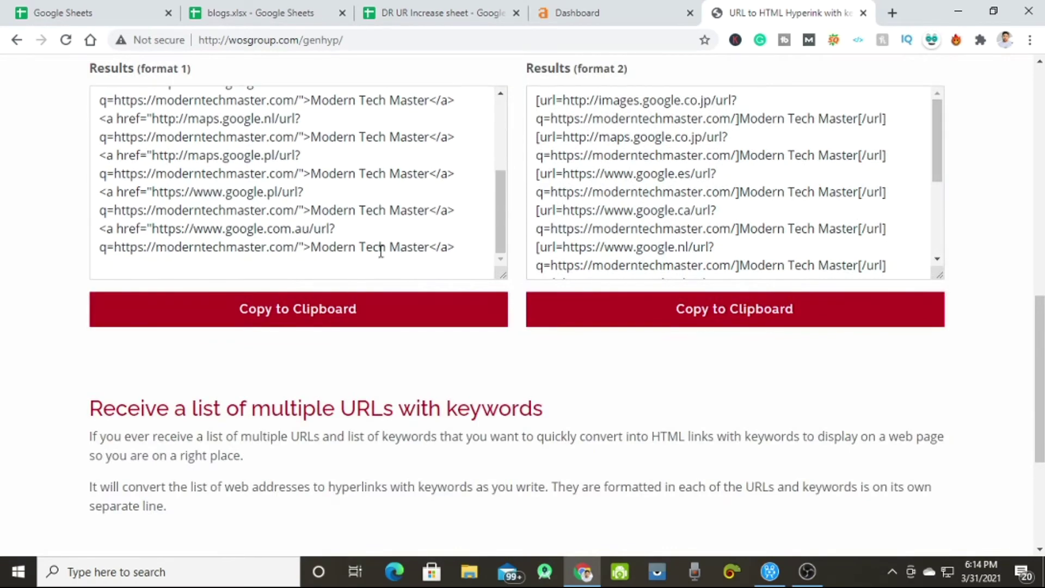
pyautogui.click(314, 321)
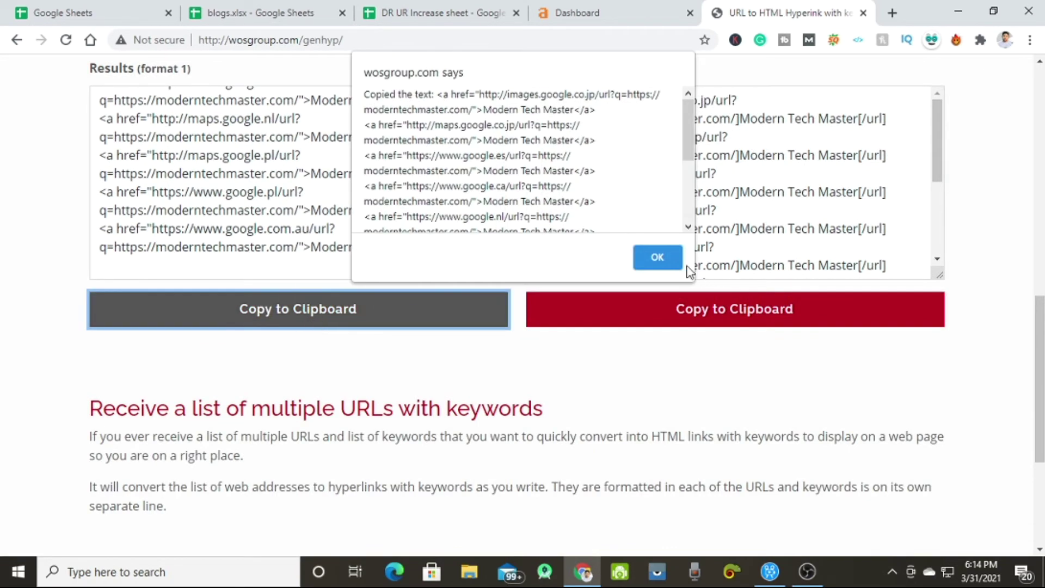
pyautogui.click(670, 264)
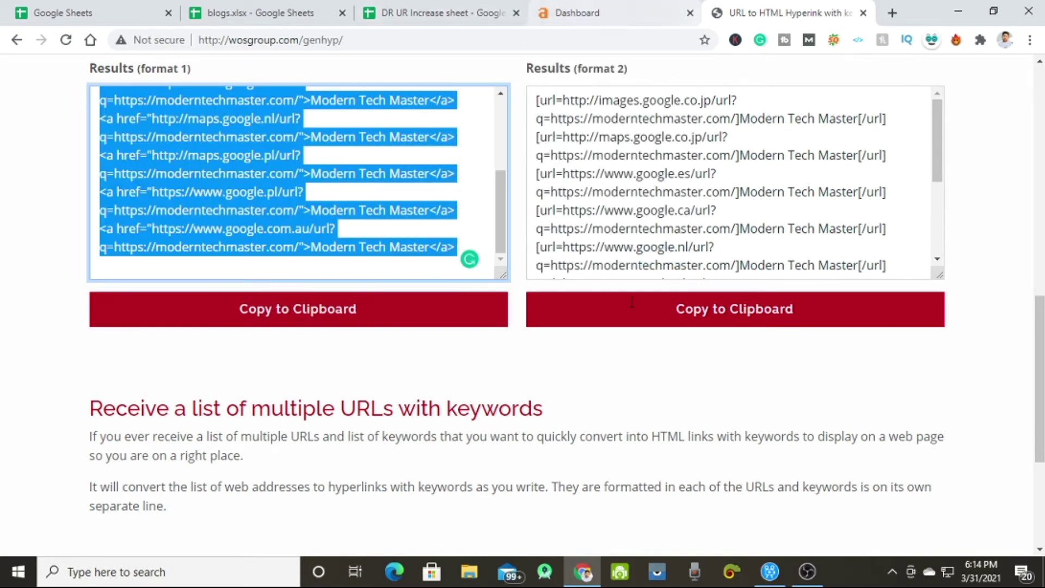
pyautogui.click(216, 582)
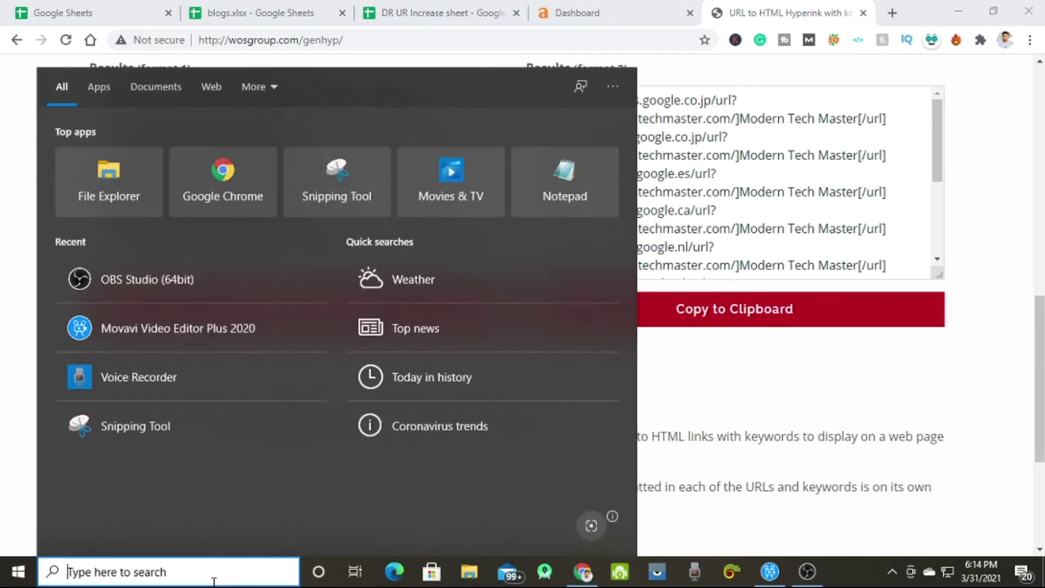
# Step: Paste the nine Modern Tech Master HTML links into a new WordPad document
pyautogui.write('word')
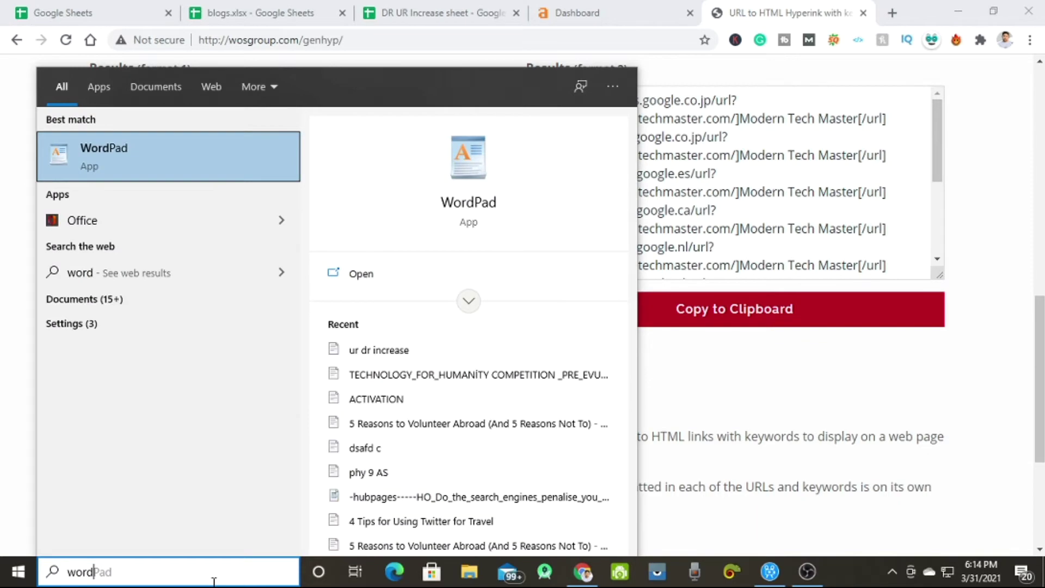
pyautogui.press('Return')
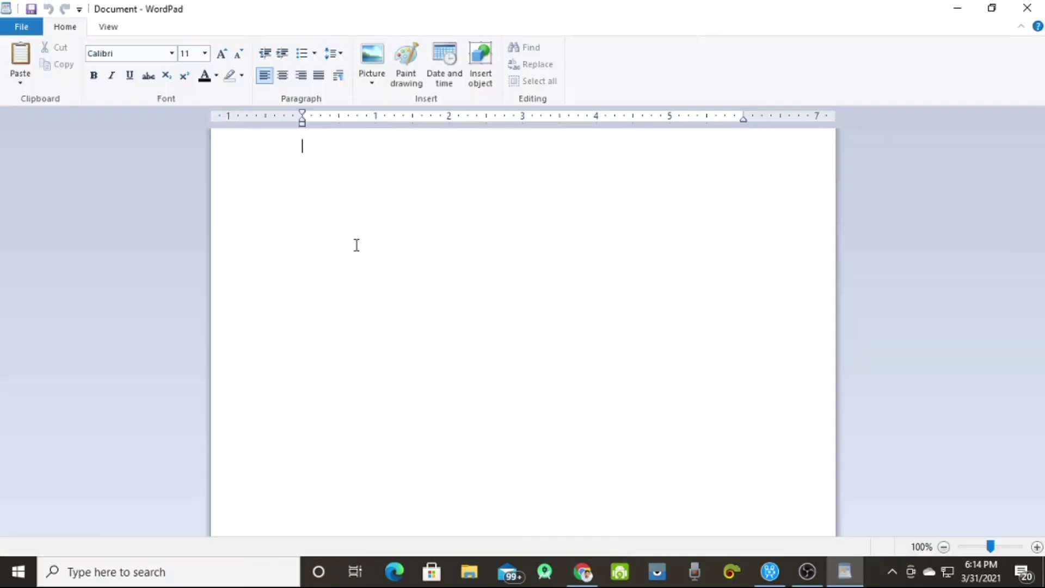
pyautogui.hotkey('ctrl', 'v')
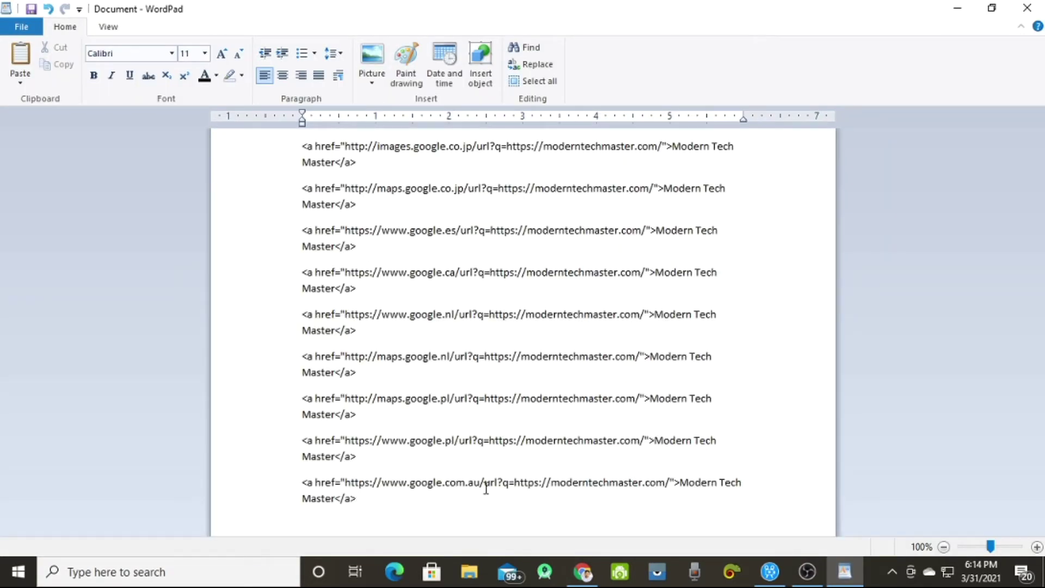
pyautogui.click(583, 571)
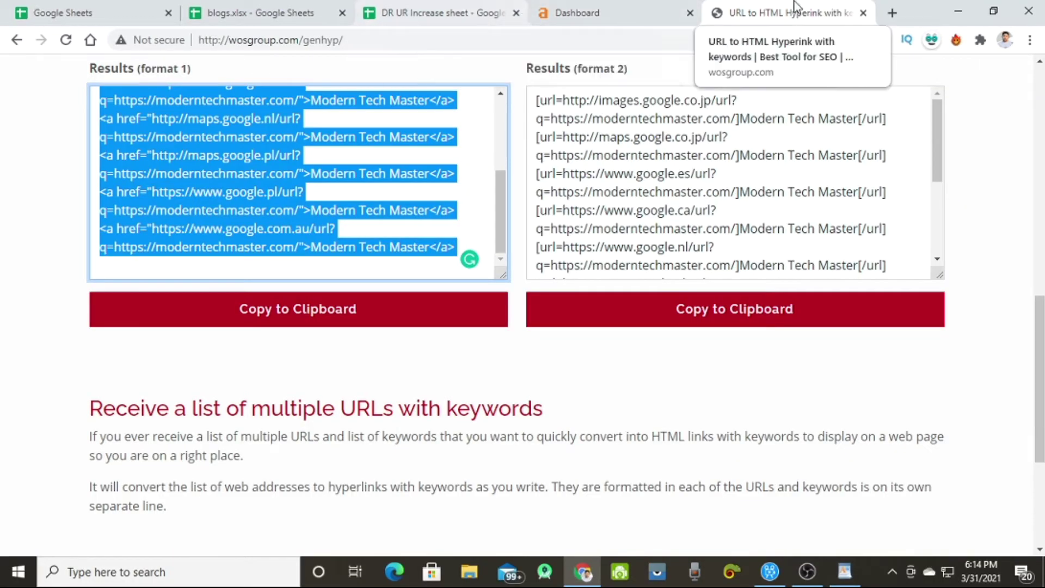
# Step: Bring up the link options for blog.gardenmediagroup.com in D4 of the DR UR Increase sheet
pyautogui.click(456, 7)
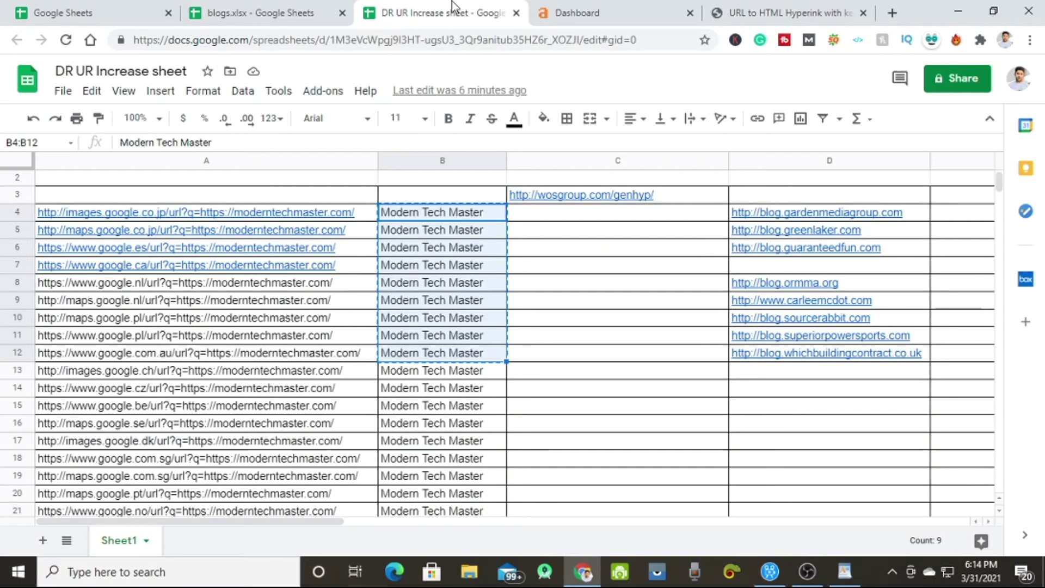
pyautogui.click(795, 212)
pyautogui.keyDown('shift'); pyautogui.click(799, 248); pyautogui.keyUp('shift')
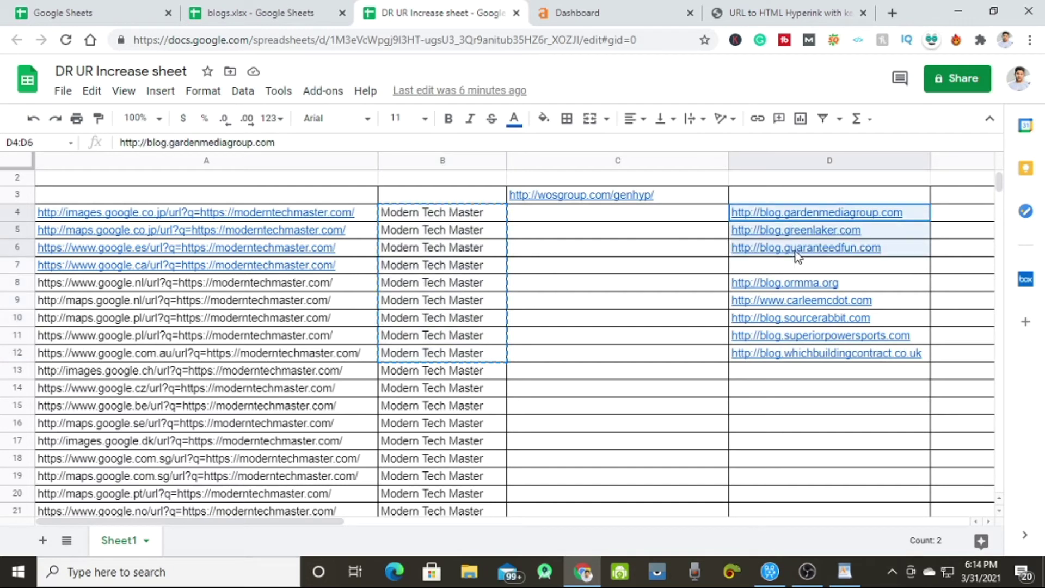
pyautogui.click(794, 213)
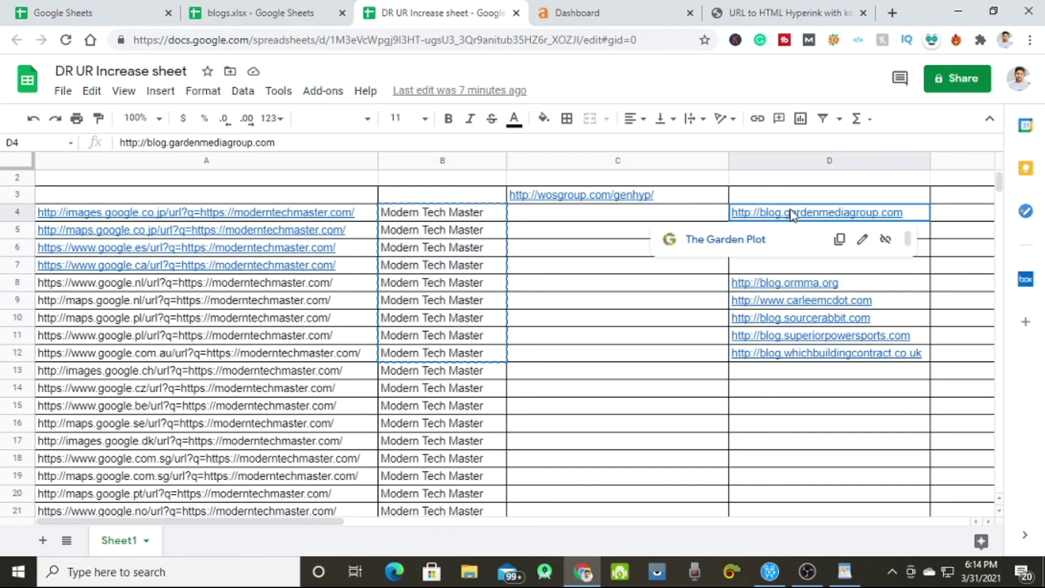
pyautogui.rightClick(736, 231)
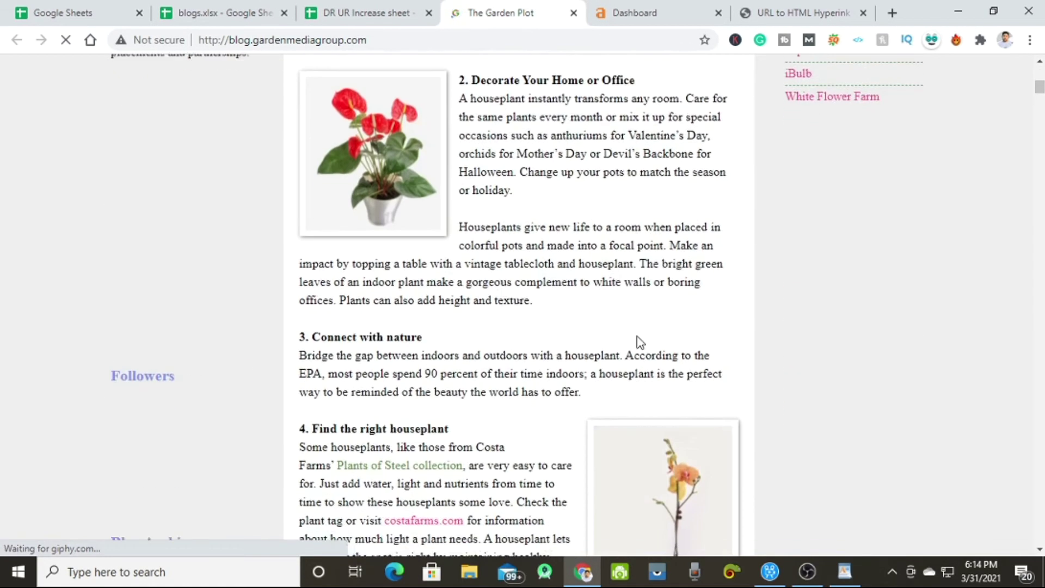
pyautogui.scroll(-5, 610, 341)
pyautogui.scroll(-3, 579, 342)
pyautogui.scroll(-2, 412, 468)
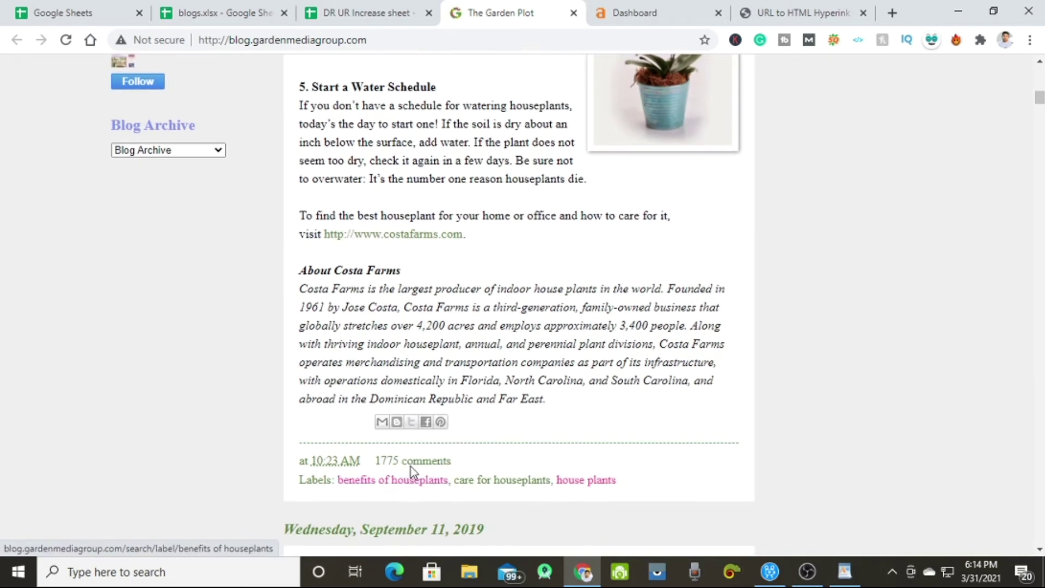
# Step: Open The Garden Plot post's 1775 comments and paste the HTML backlinks into the comment box
pyautogui.click(412, 464)
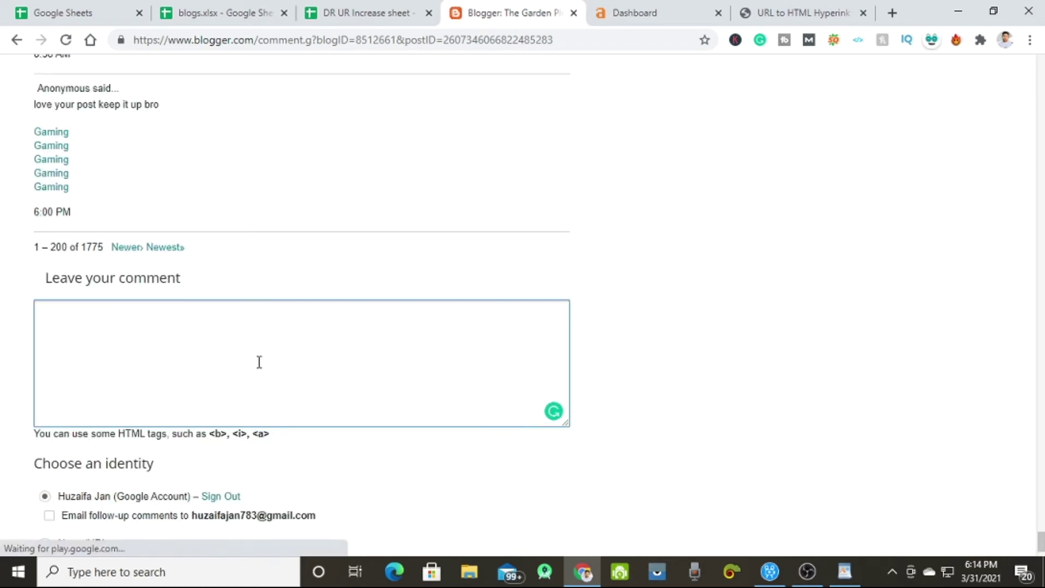
pyautogui.write('<a href="http://images.google.co.jp/url?q=https://moderntechmaster.com/">Modern Tech Master</a> <a href="http://maps.google.co.jp/url?q=https://moderntechmaster.com/">Modern Tech Master</a> <a href="https://www.google.es/url?q=https://moderntechmaster.com/">Modern Tech Master</a> <a href="https://www.google.ca/url?q=https://moderntechmaster.com/">Modern Tech Master</a> <a href="https://www.google.nl/url?q=https://moderntechmaster.com/">Modern Tech Master</a> <a href="http://maps.google.nl/url?q=https://moderntechmaster.com/">Modern Tech Master</a> <a href="http://maps.google.pl/url?q=https://moderntechmaster.com/">Modern Tech Master</a> <a href="https://www.google.pl/url?q=https://moderntechmaster.com/">Modern Tech Master</a> <a href="https://www.google.com.au/url?q=https://moderntechmaster.com/">Modern Tech Master</a>')
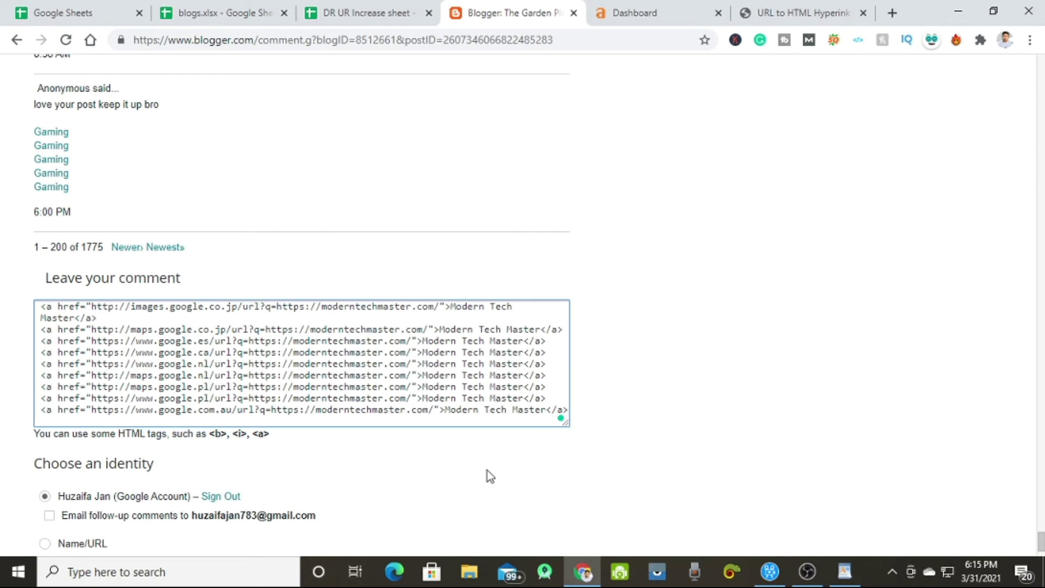
# Step: Publish the comment as Anonymous after passing the reCAPTCHA check
pyautogui.scroll(-3, 58, 469)
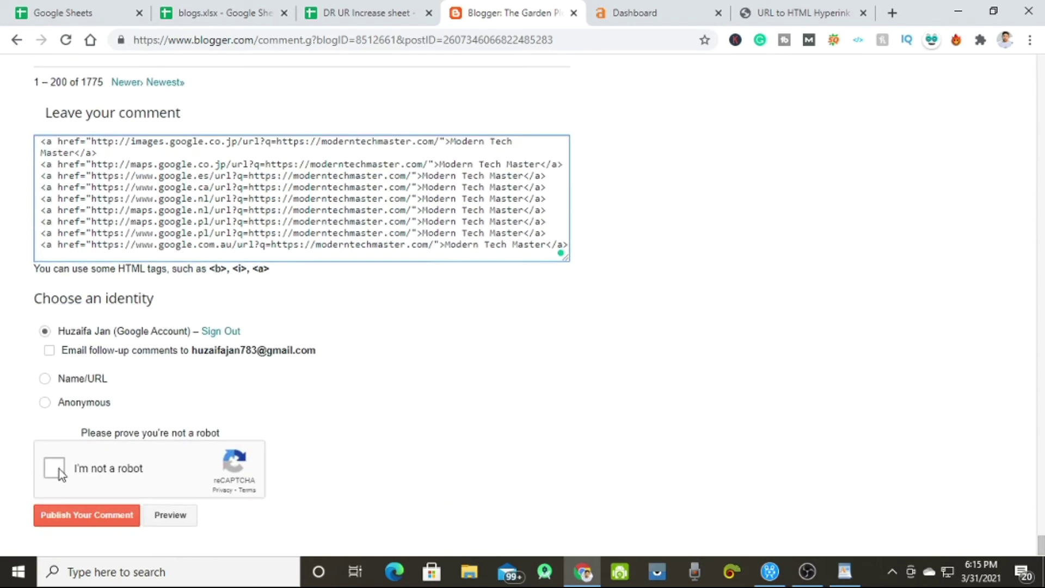
pyautogui.click(45, 403)
pyautogui.scroll(-1, 47, 476)
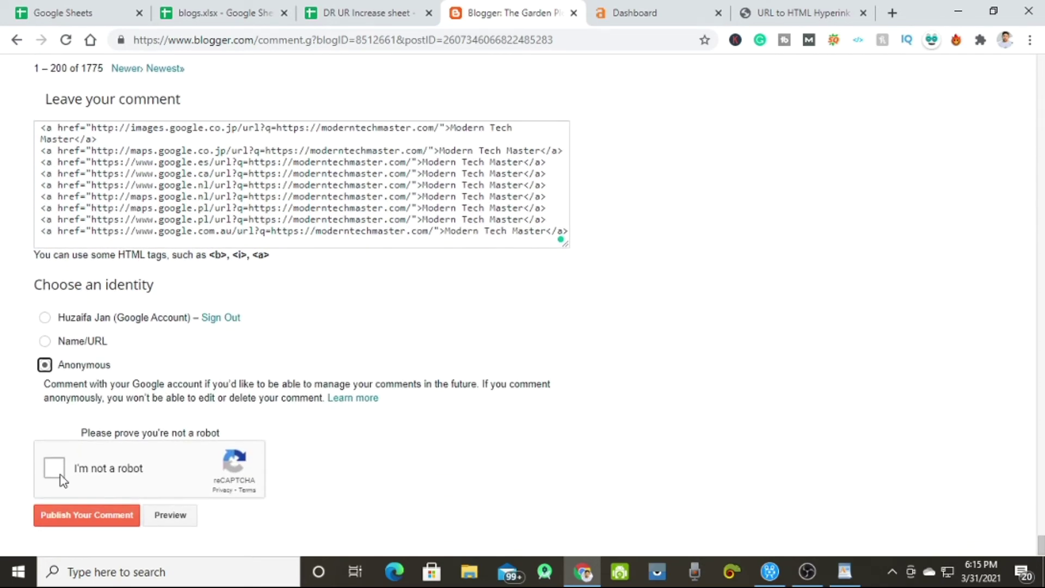
pyautogui.click(60, 475)
pyautogui.click(87, 511)
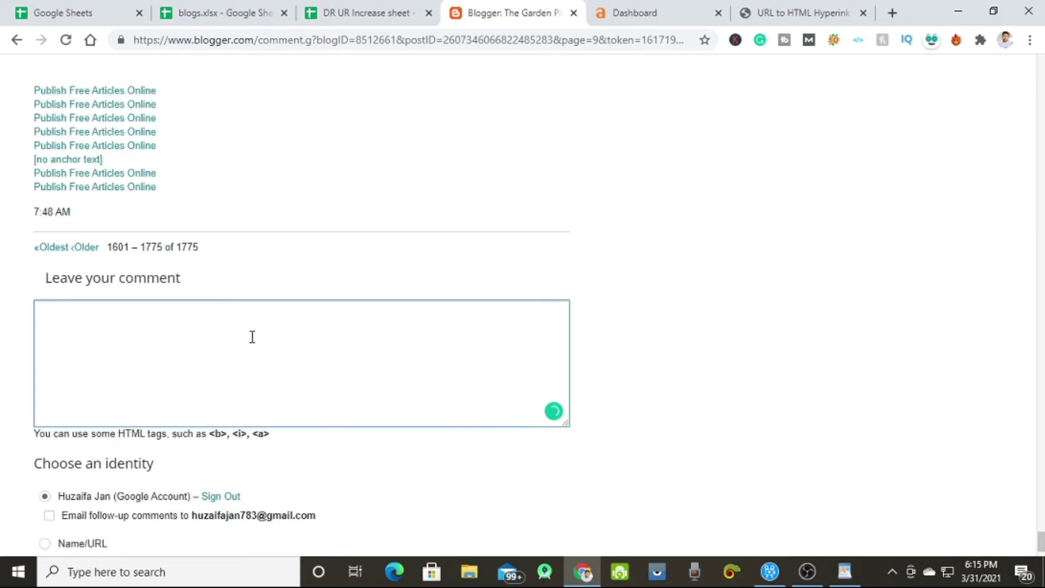
# Step: Review the posted comments, then select the next URLs A9:A18 in the DR UR Increase sheet
pyautogui.scroll(7, 252, 336)
pyautogui.scroll(6, 261, 346)
pyautogui.scroll(-8, 465, 444)
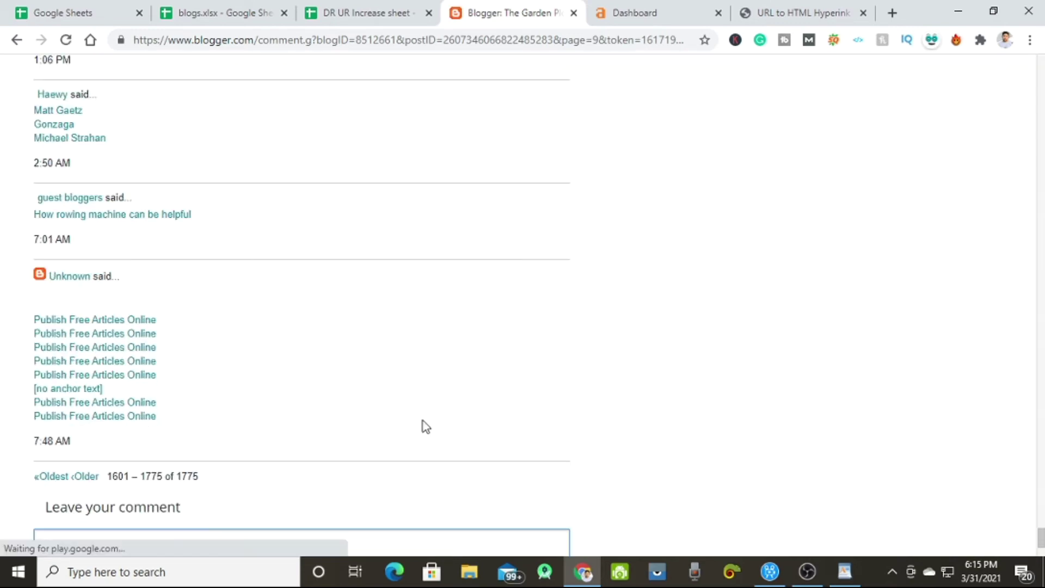
pyautogui.scroll(5, 423, 422)
pyautogui.scroll(-9, 422, 420)
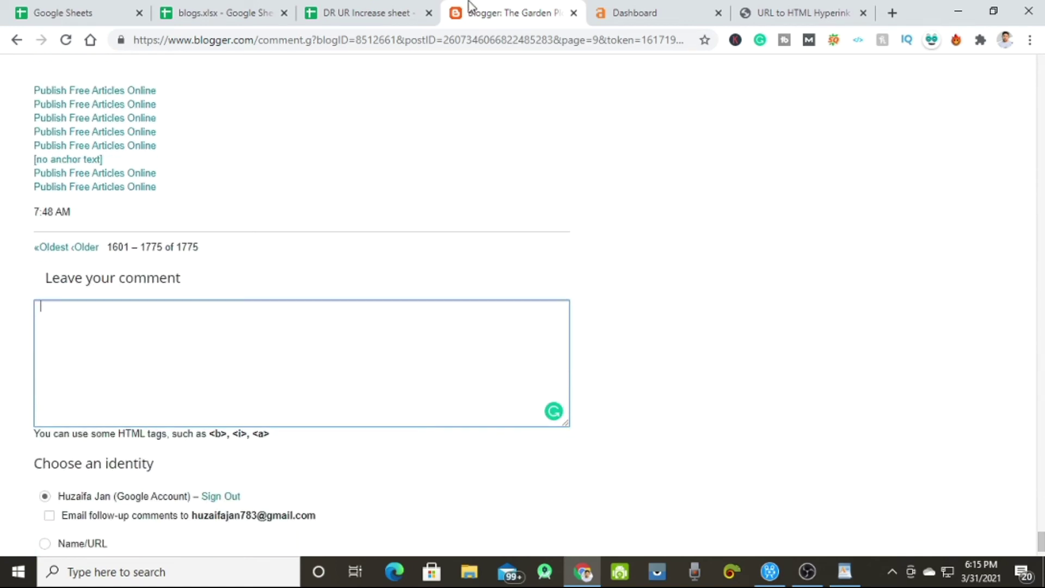
pyautogui.click(340, 10)
pyautogui.moveTo(173, 298); pyautogui.dragTo(180, 457)
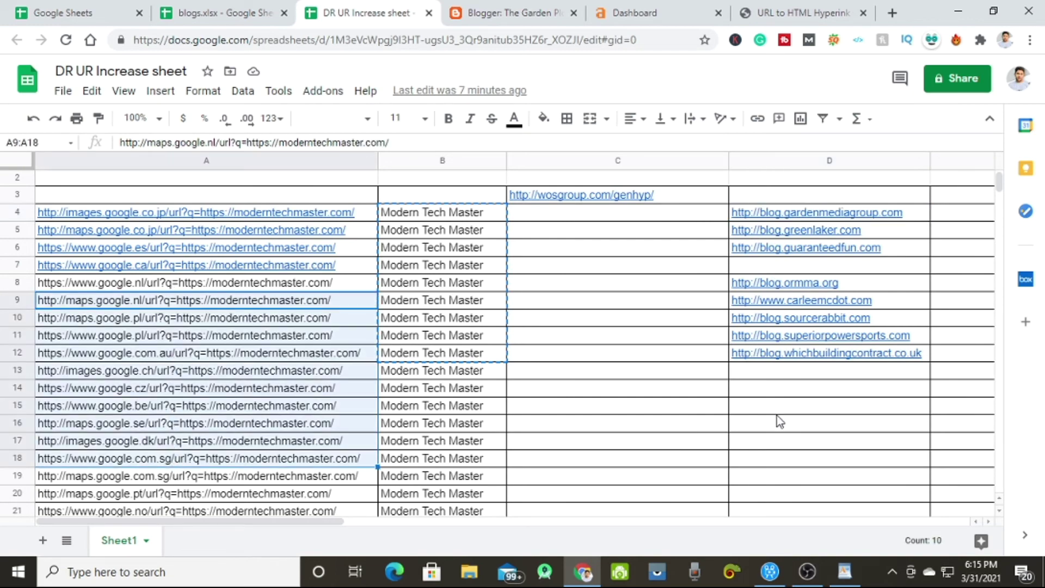
pyautogui.scroll(-3, 393, 410)
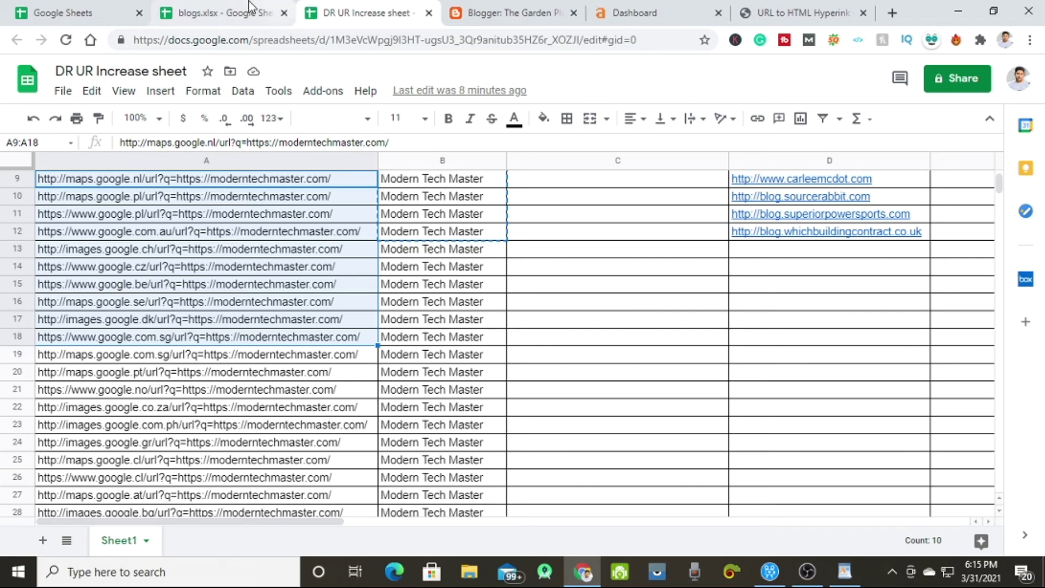
# Step: Switch to blogs.xlsx, the list of PBN blog URLs with DA, niche and IP
pyautogui.click(228, 7)
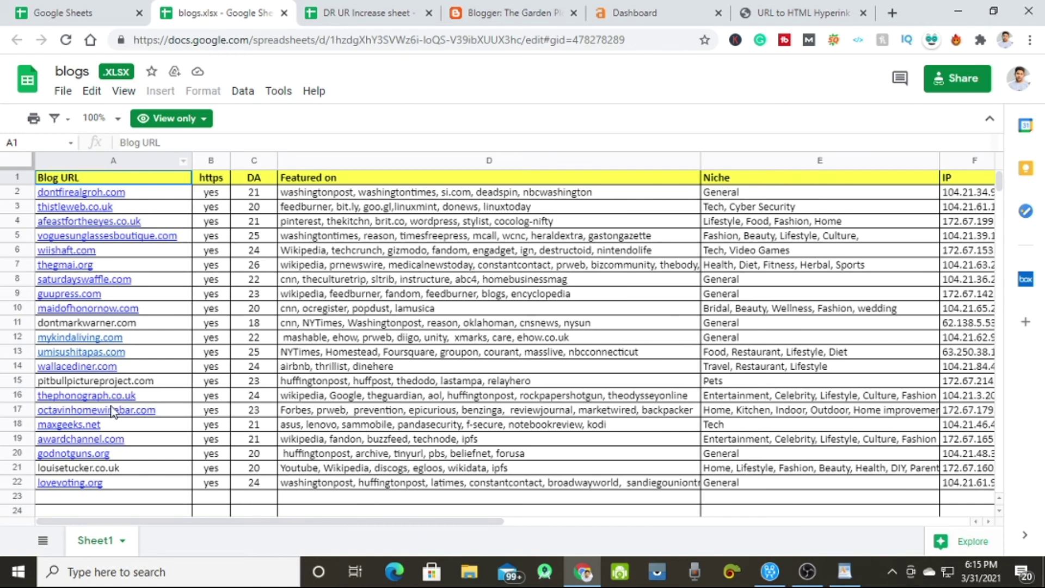